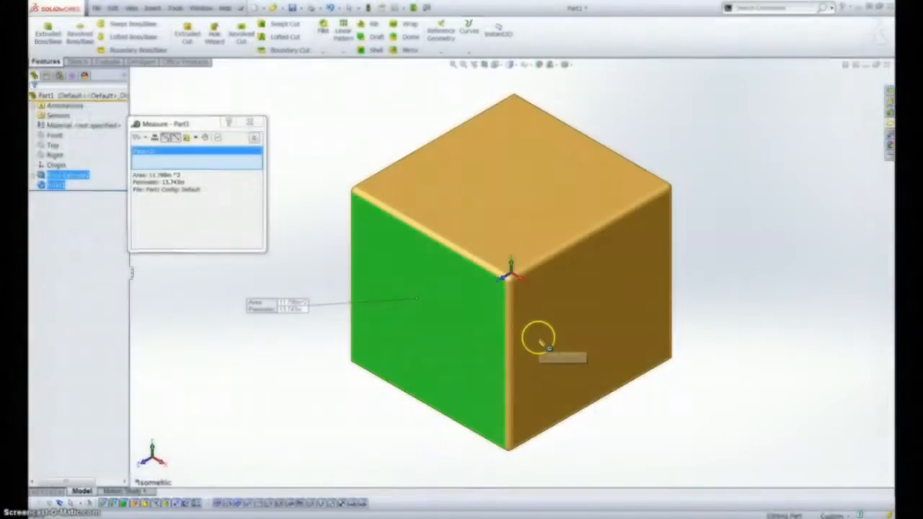
middle_click_drag(540, 336, 460, 320)
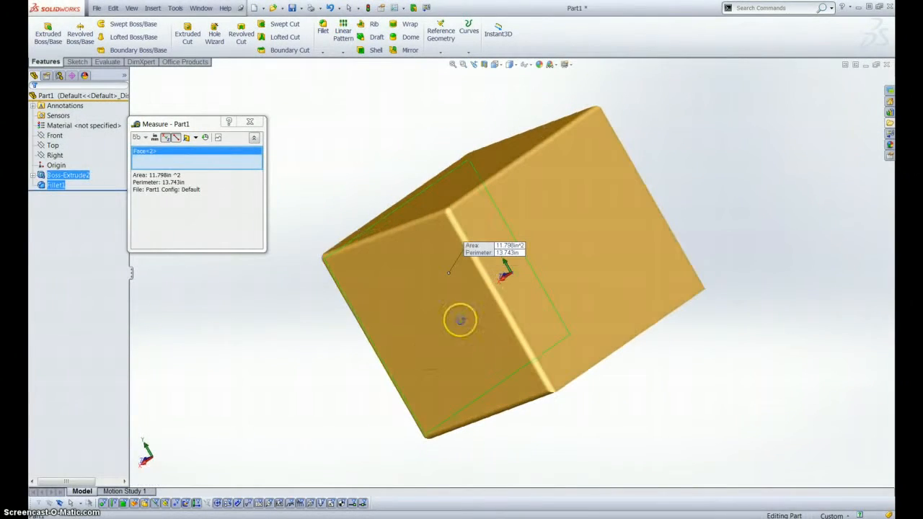
left_click(586, 243)
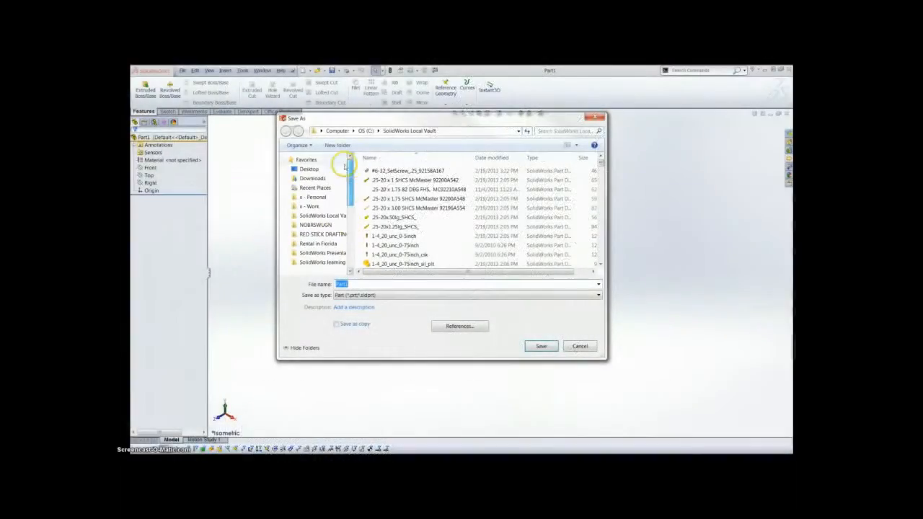
- Save the new part to the Desktop as Step Block
left_click(309, 169)
double_click(379, 285)
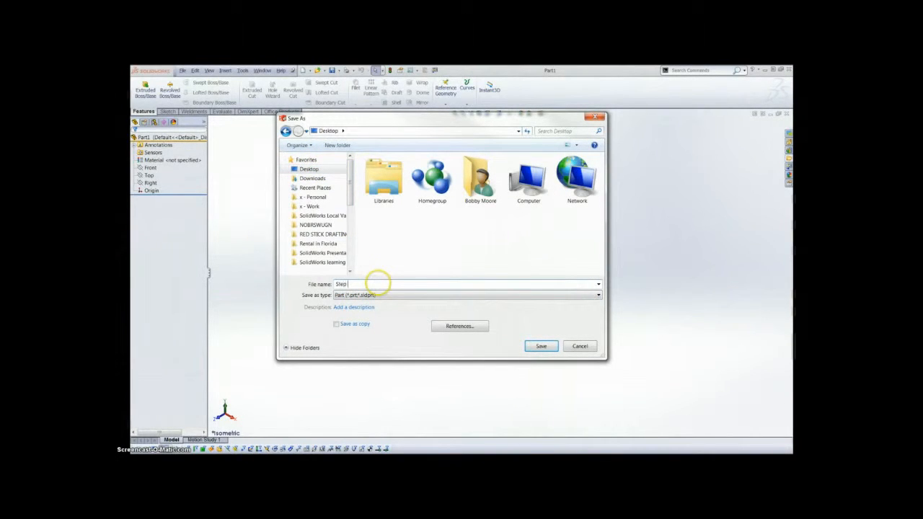
key("Return")
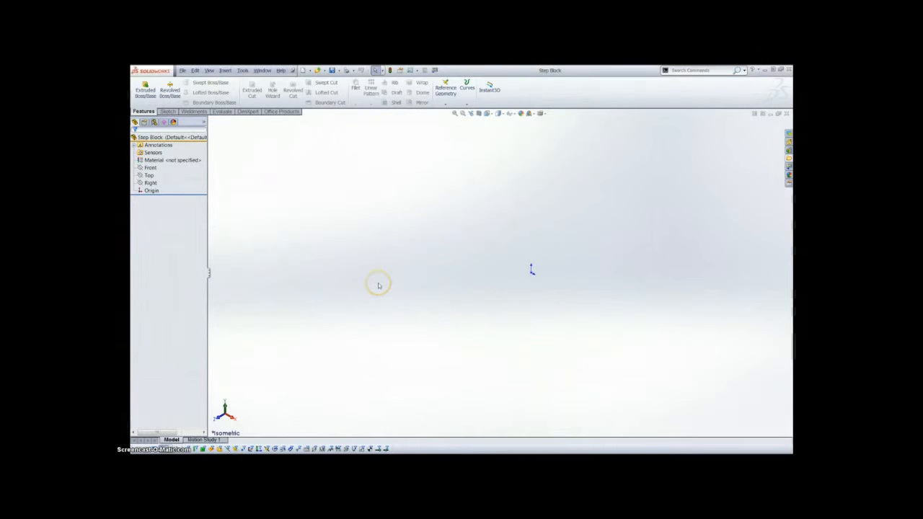
- Sketch a center rectangle on the Top plane, centered on the origin and about 6.78 by 3.23 in
key("l")
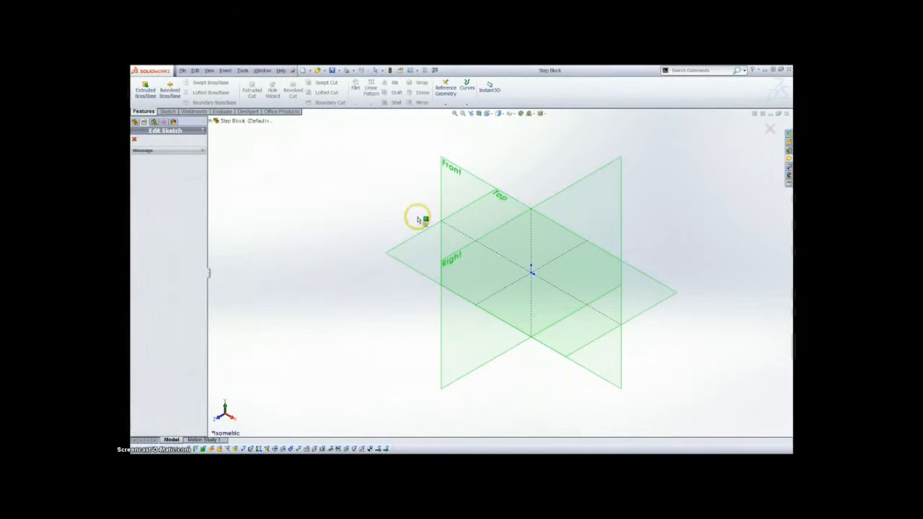
left_click(424, 254)
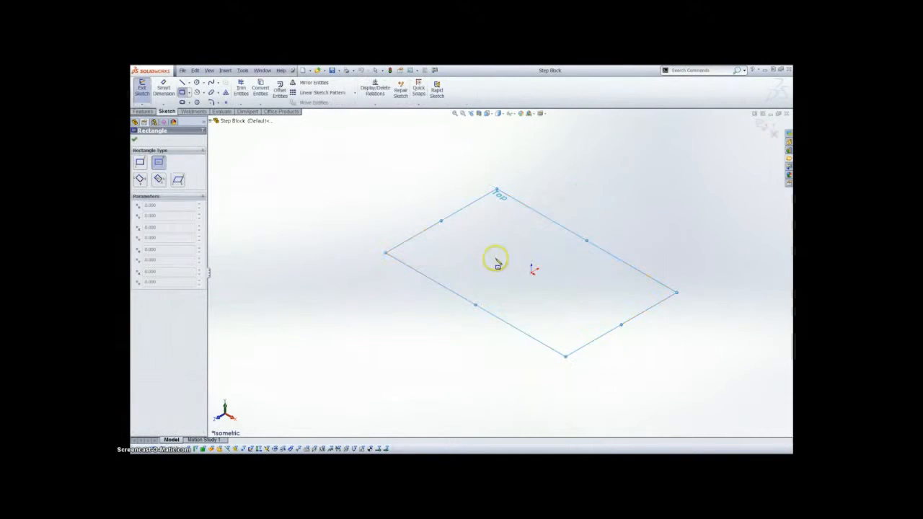
left_click(533, 271)
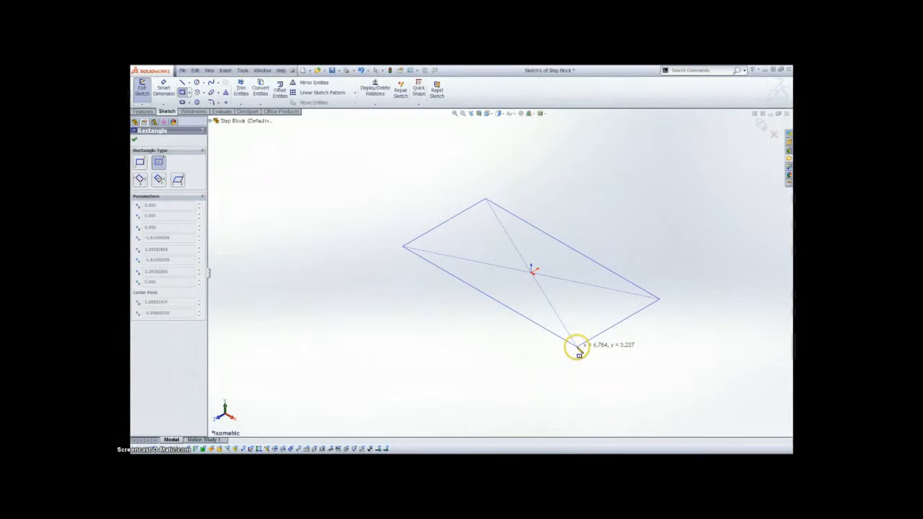
left_click(578, 348)
key("Escape")
key("ctrl+5")
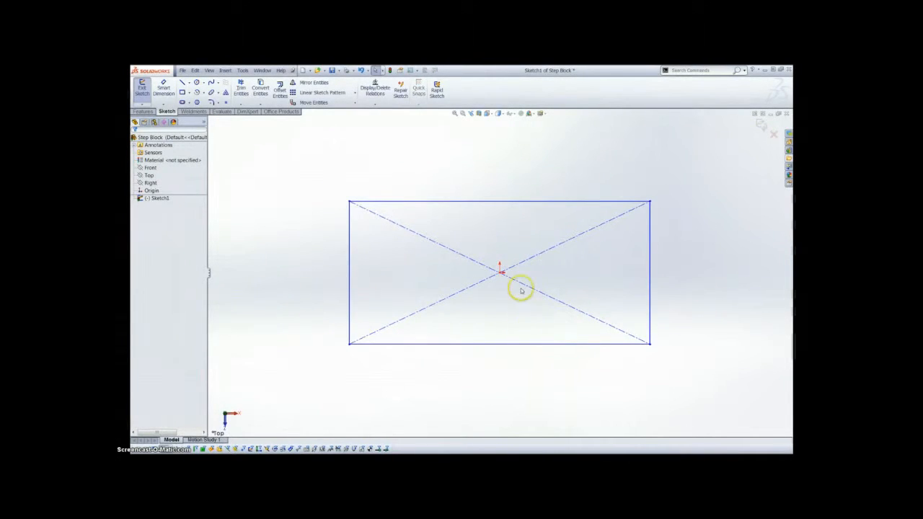
- Dimension the rectangle to 2.75 in wide and 1.25 in high
key("d")
left_click(499, 202)
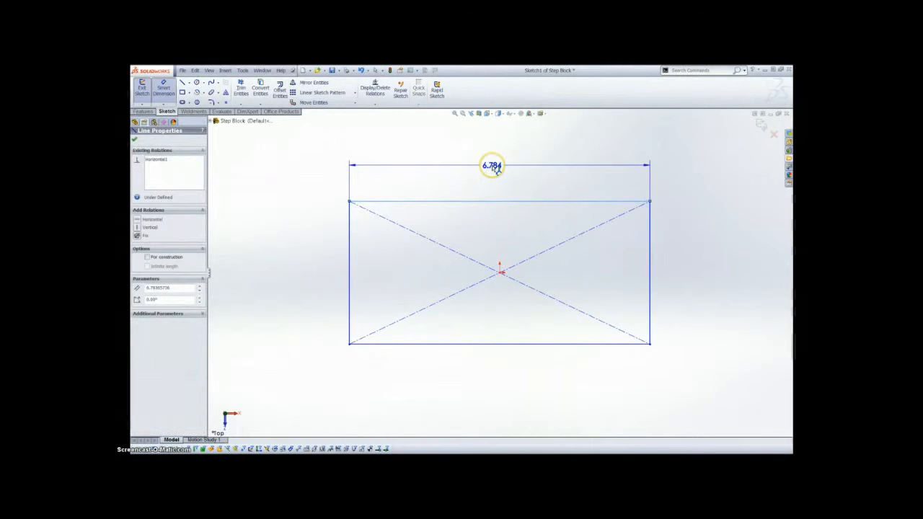
left_click(492, 167)
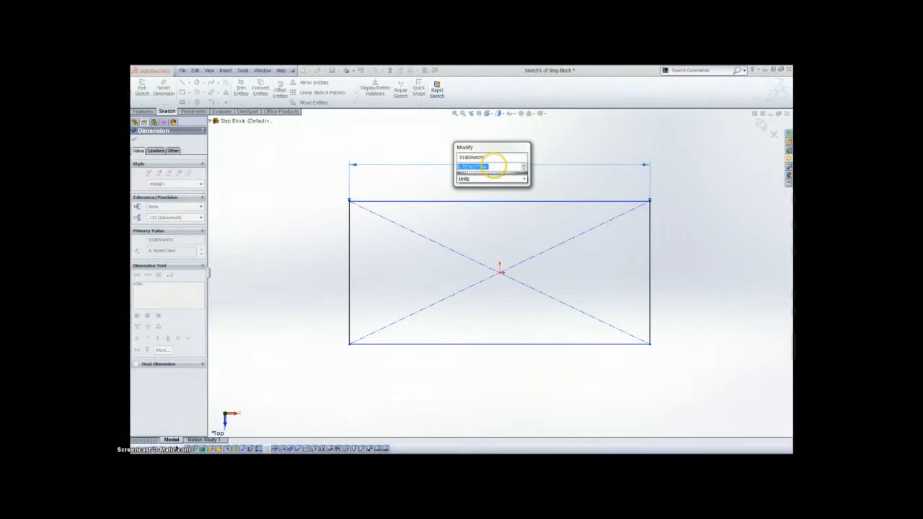
type("2.75")
key("Return")
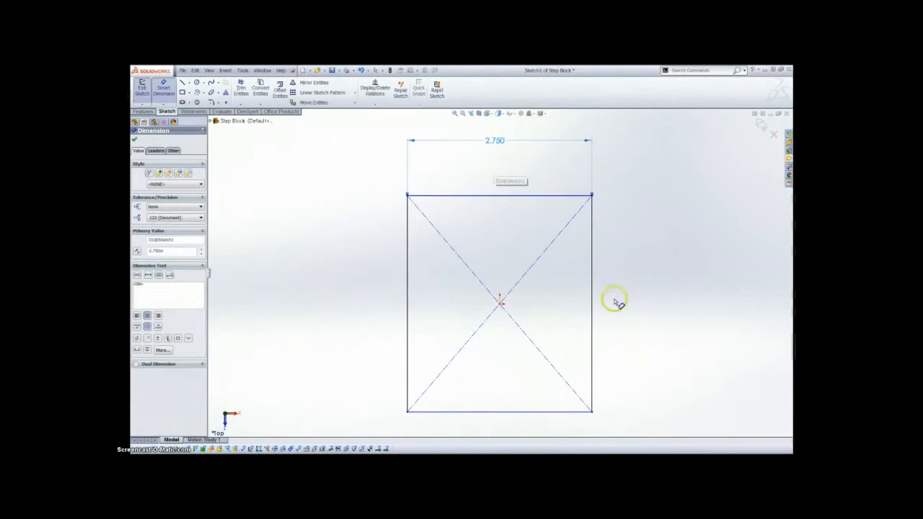
left_click(592, 314)
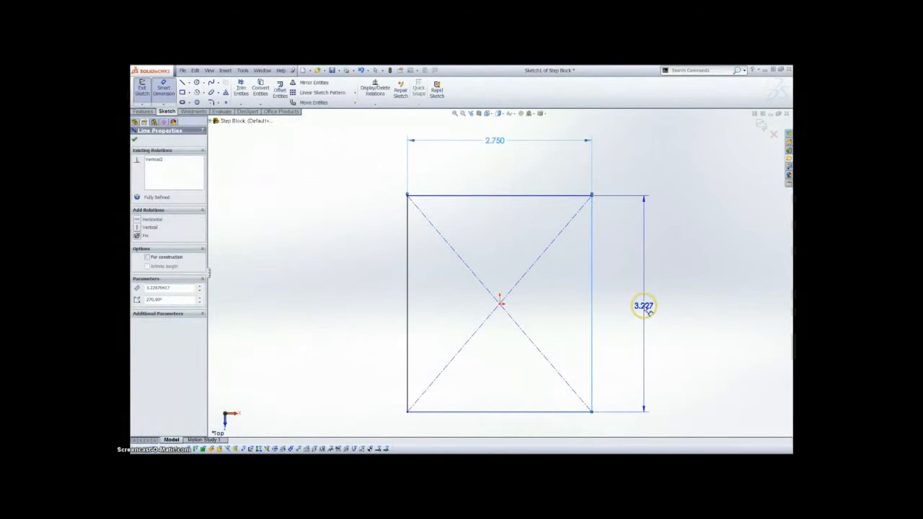
left_click(644, 306)
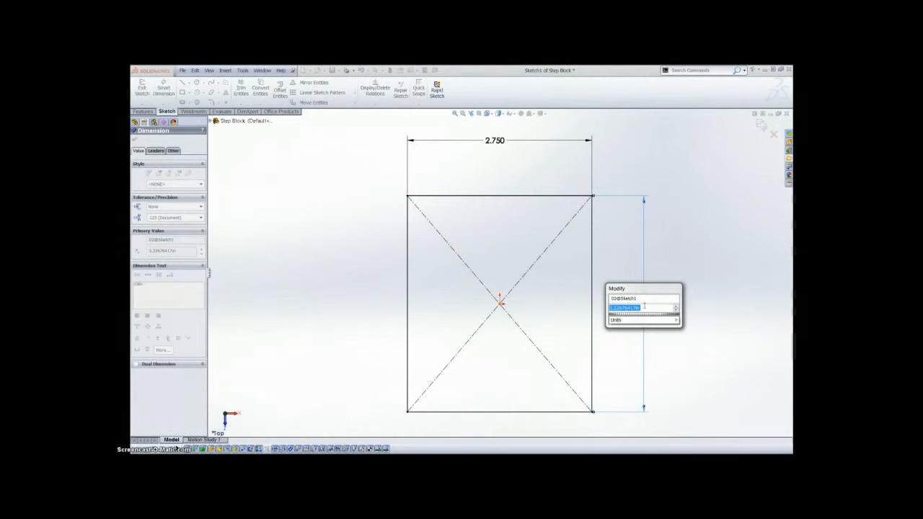
type("1.25")
key("Return")
- Sketch a diagonal line about 0.75 in long across the rectangle's lower-right corner, from the bottom edge to the right edge
key("l")
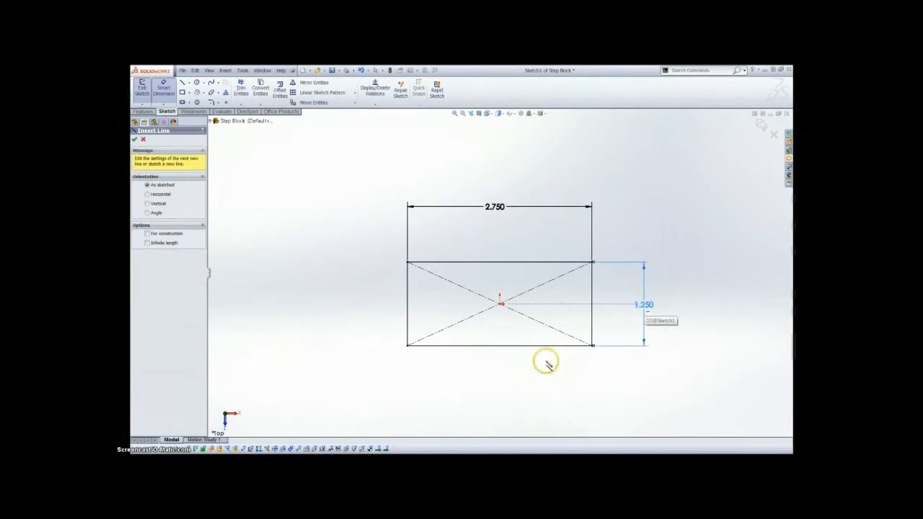
left_click(556, 346)
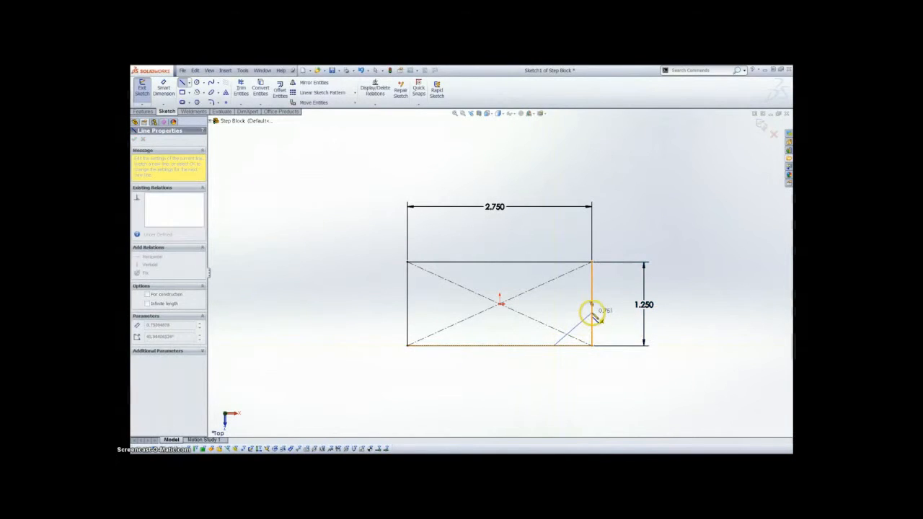
left_click(592, 314)
key("Escape")
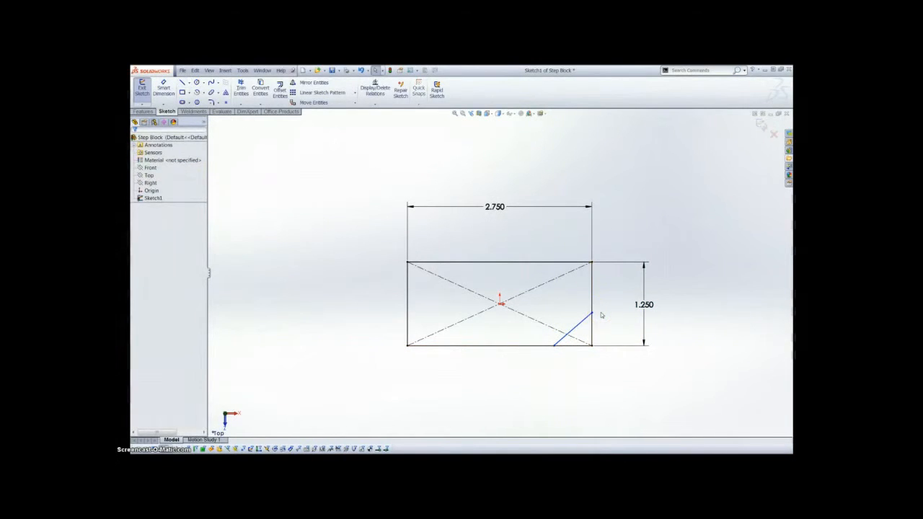
- Dimension the diagonal line's upper endpoint 0.81 in from the rectangle's top edge
key("d")
left_click(591, 314)
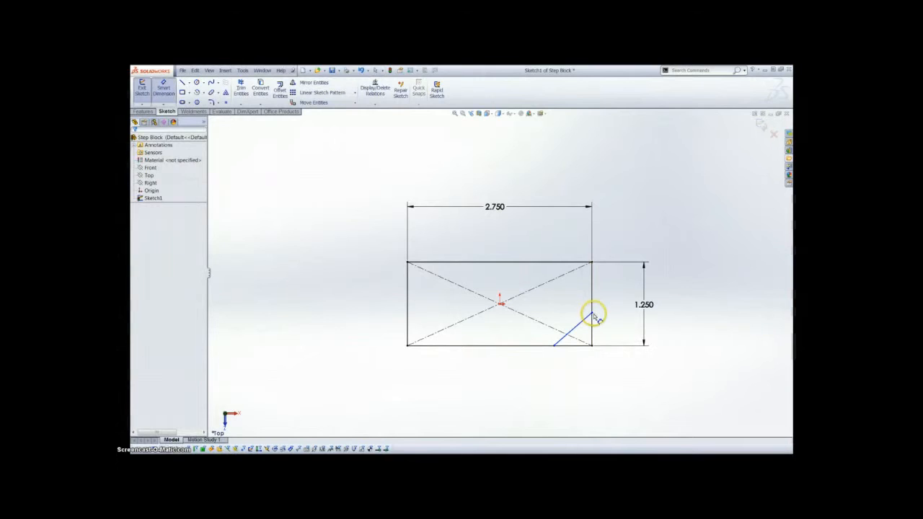
left_click(582, 262)
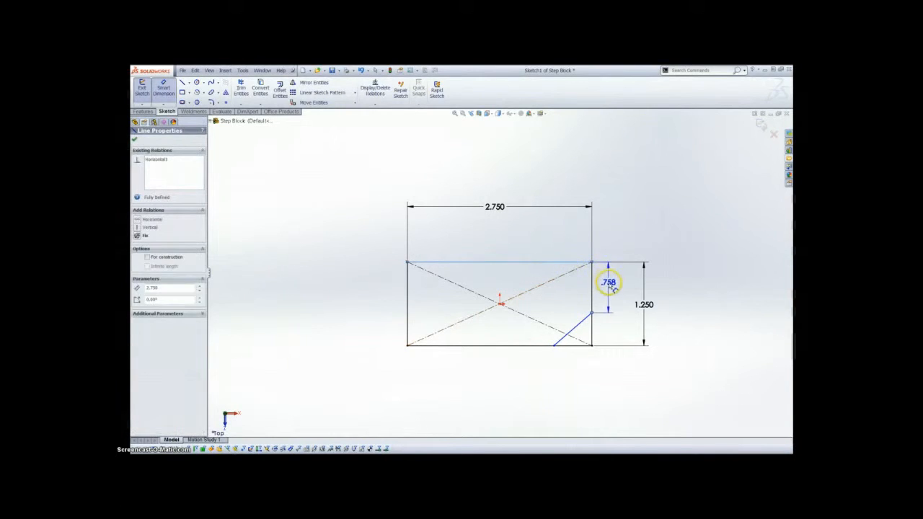
left_click(610, 290)
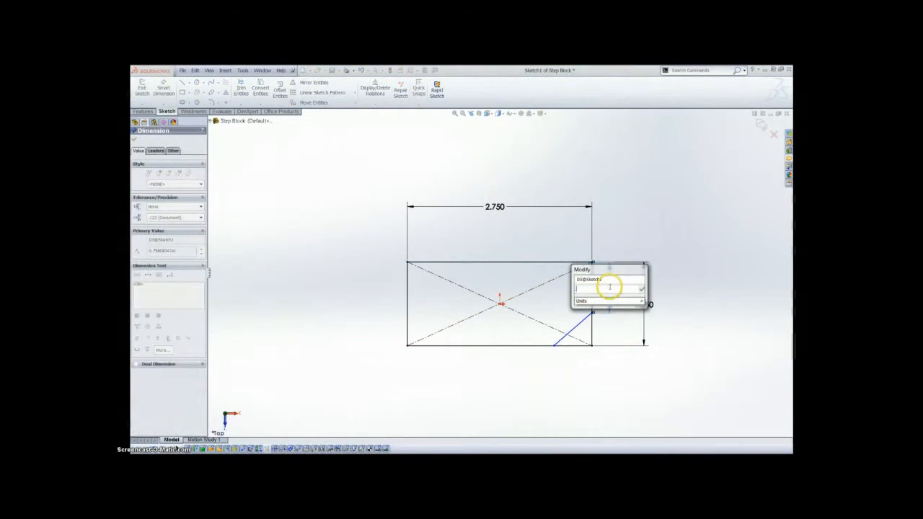
key("Return")
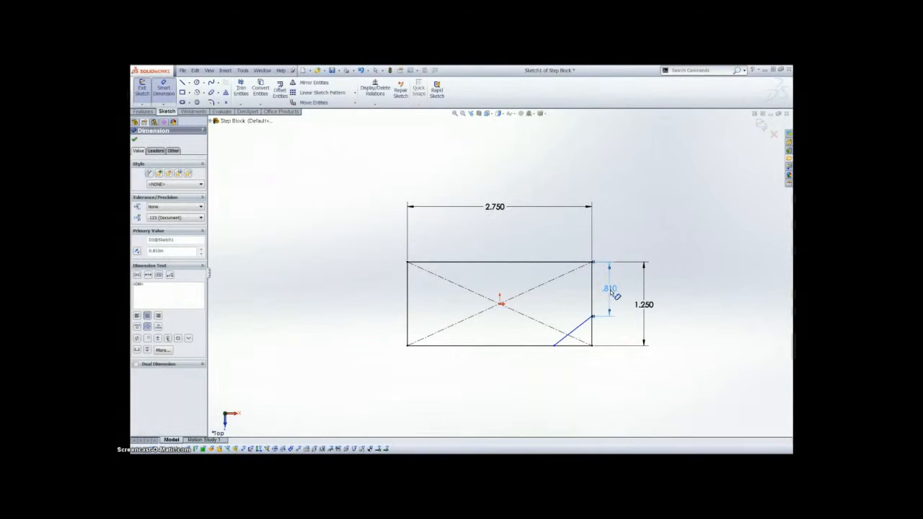
- Dimension the diagonal line's lower endpoint 0.5 in from the rectangle's right edge
left_click(555, 345)
left_click(594, 332)
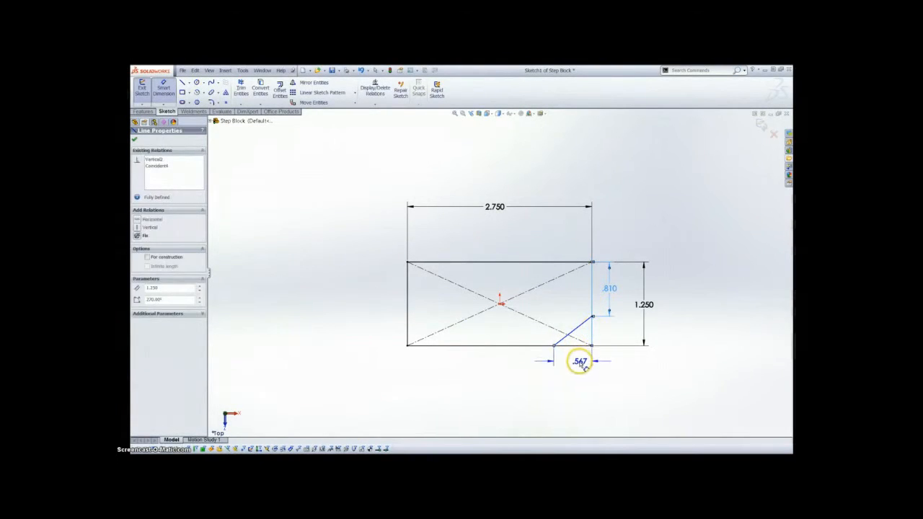
left_click(580, 363)
type(".")
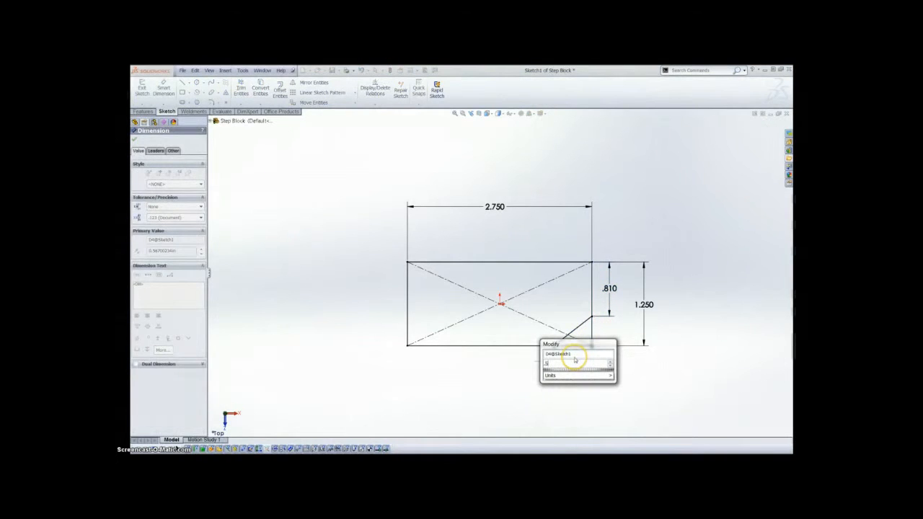
type("5")
key("Return")
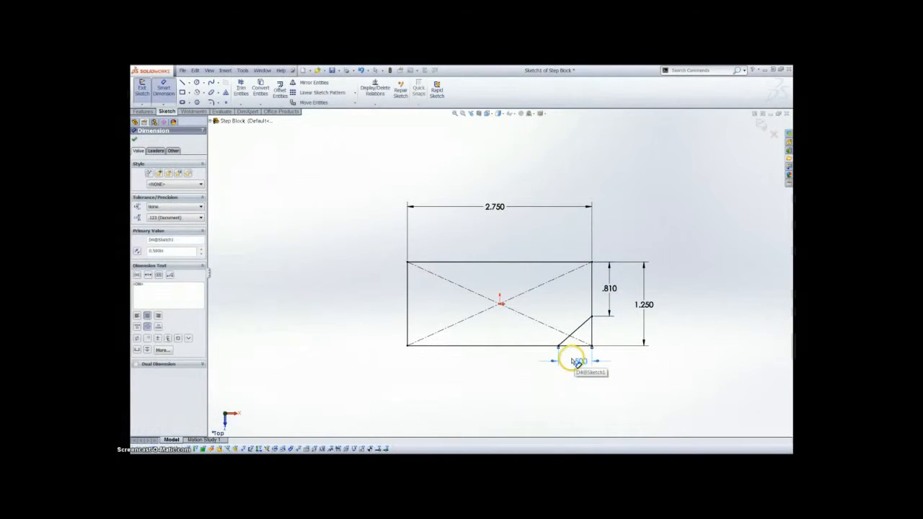
key("Escape")
left_click_drag(681, 368, 610, 226)
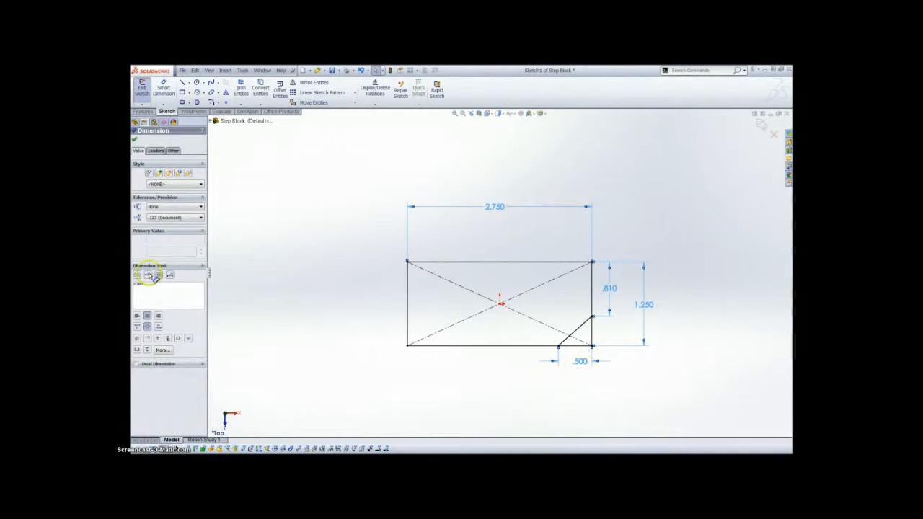
left_click(346, 293)
- Exit the sketch and extrude its large region without the corner triangle, using Mid Plane with a depth of 0.88 in
key("f")
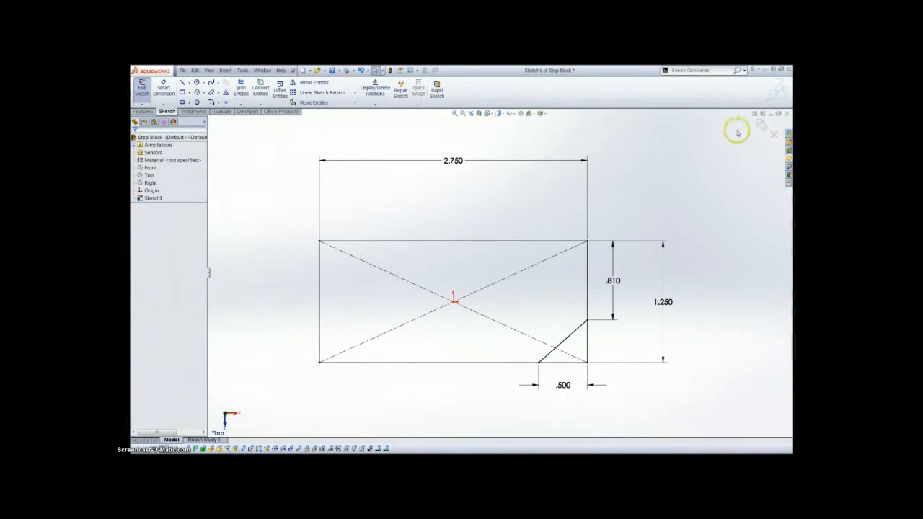
left_click(761, 124)
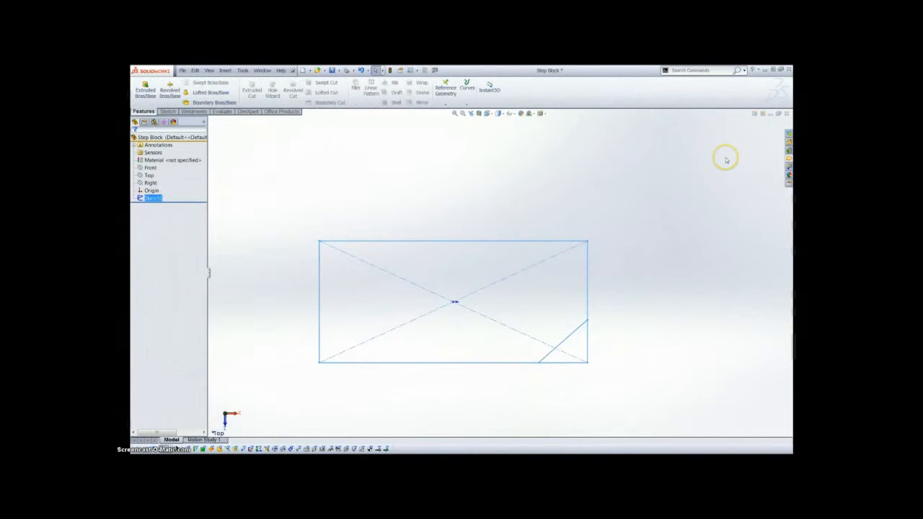
key("ctrl+7")
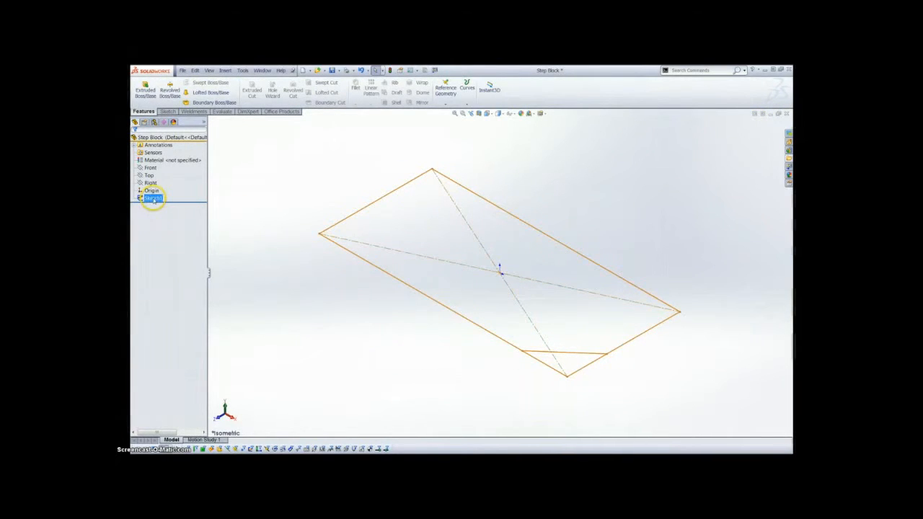
key("e")
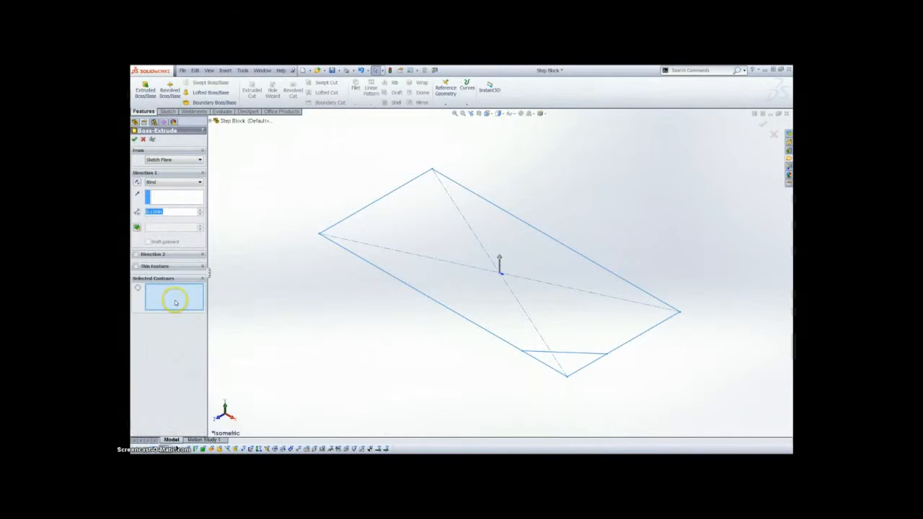
left_click(488, 289)
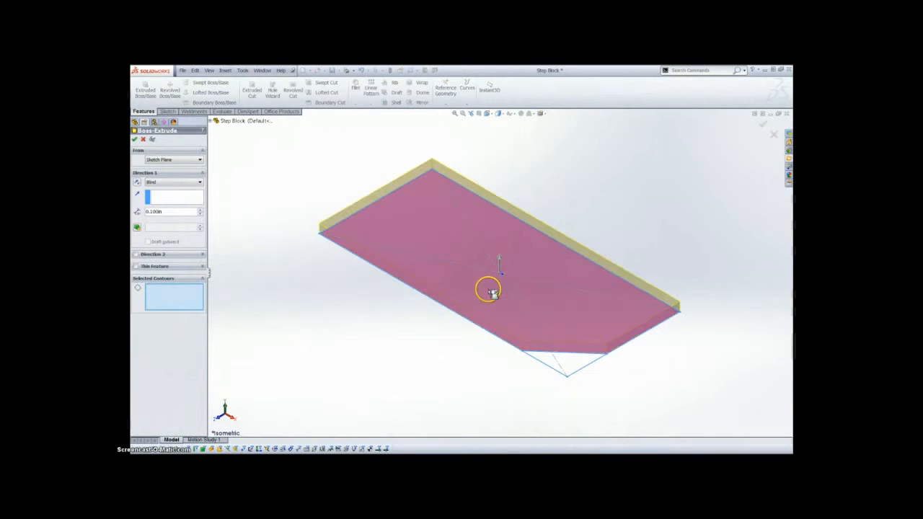
left_click(173, 182)
left_click(175, 217)
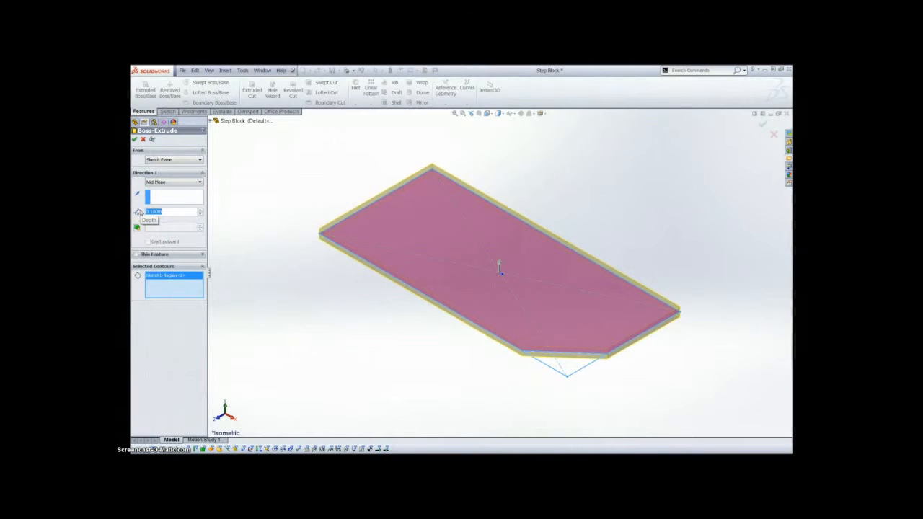
type(".88")
key("Return")
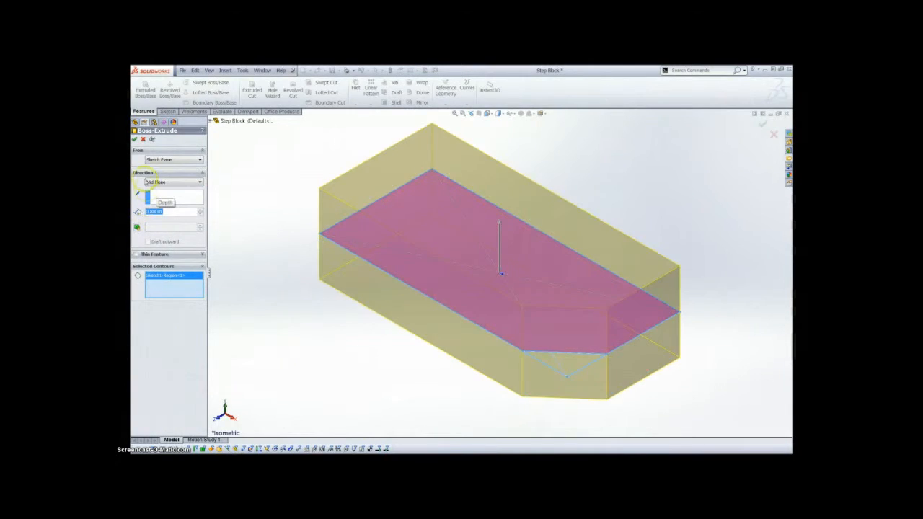
left_click(134, 139)
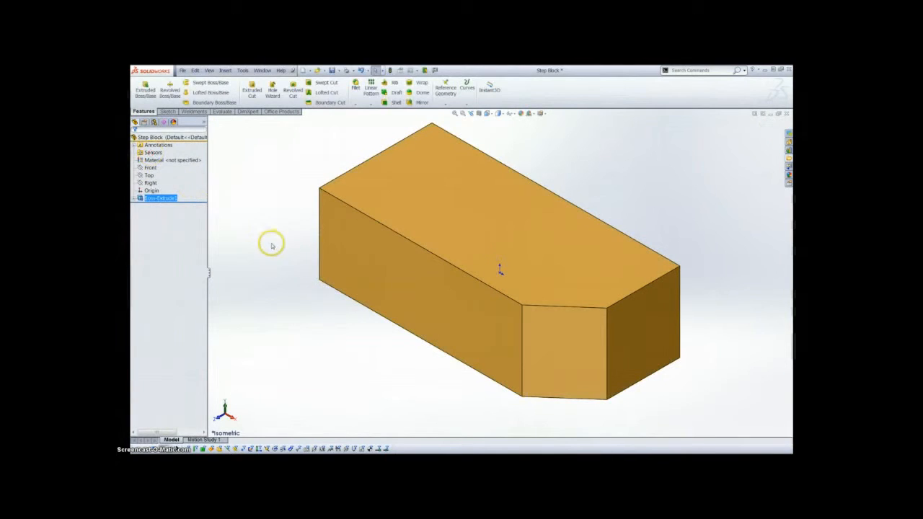
- Sketch a corner rectangle about 1.08 by 0.48 in on the Front plane, starting from the block's upper-right corner
key("ctrl+1")
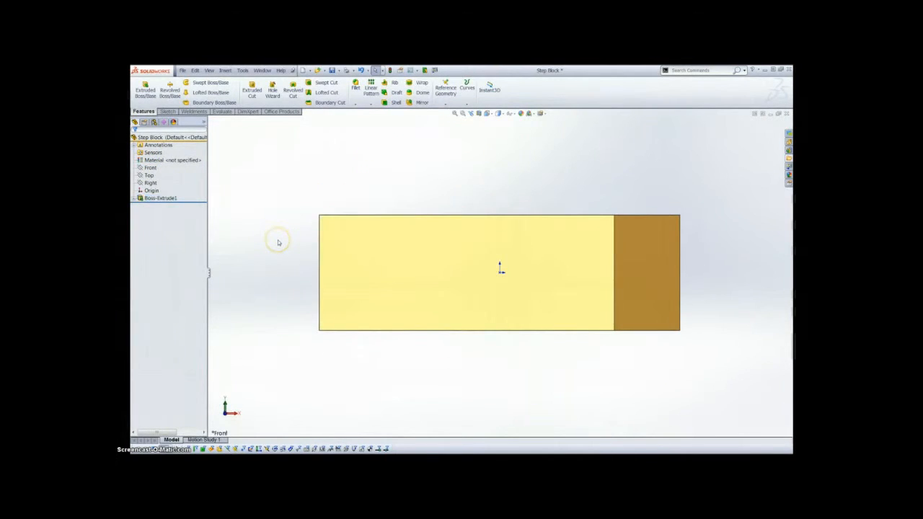
key("l")
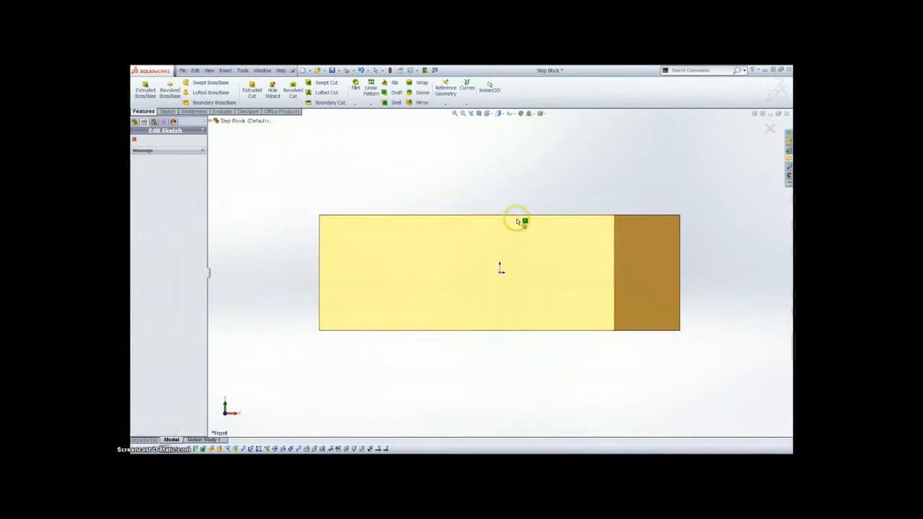
left_click(210, 123)
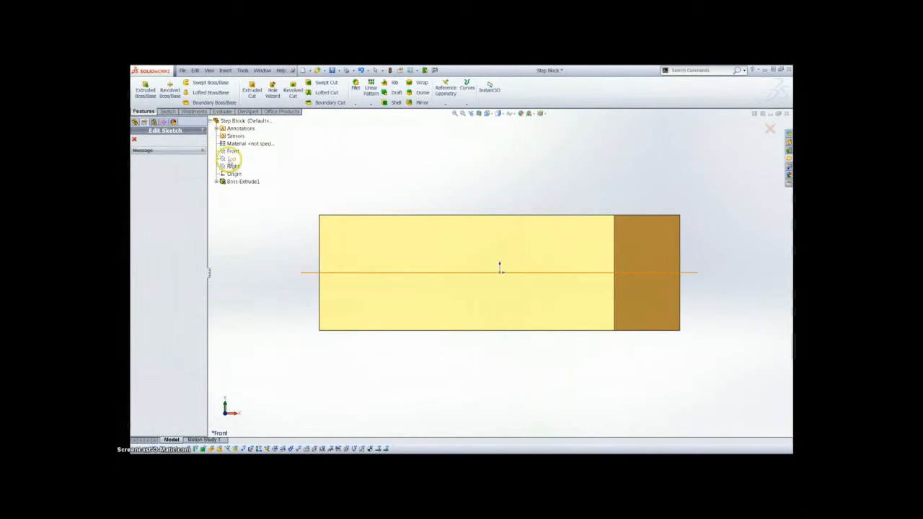
left_click(233, 152)
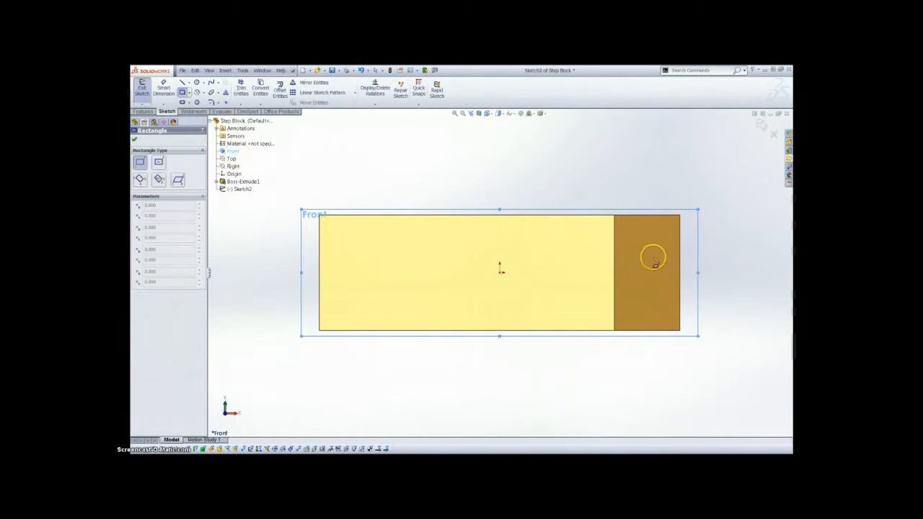
left_click(679, 215)
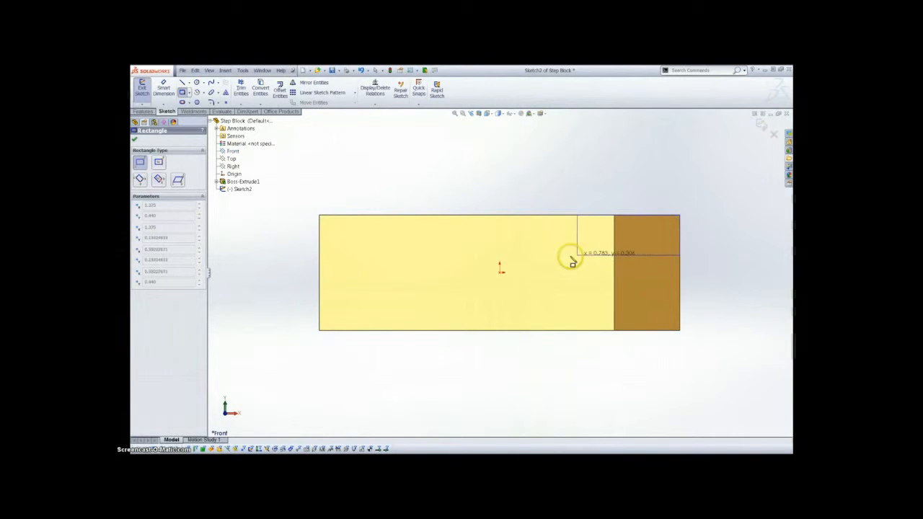
left_click(540, 280)
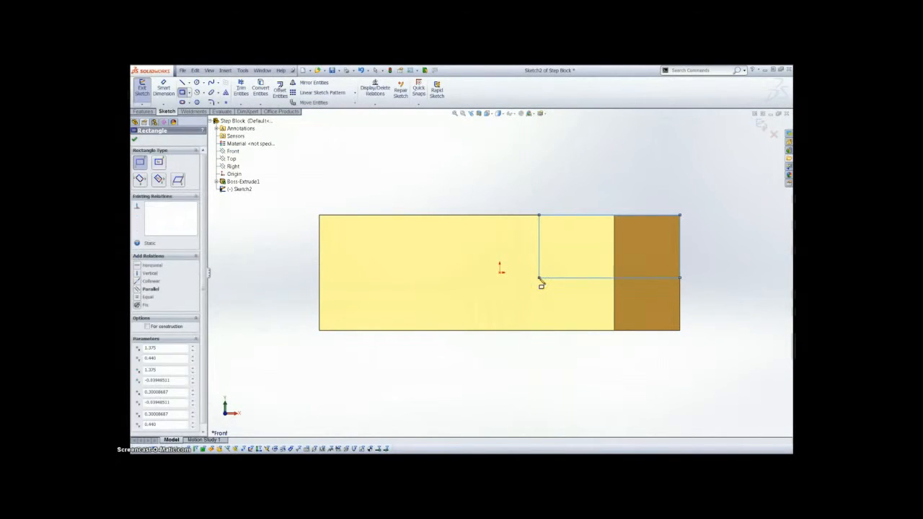
key("Escape")
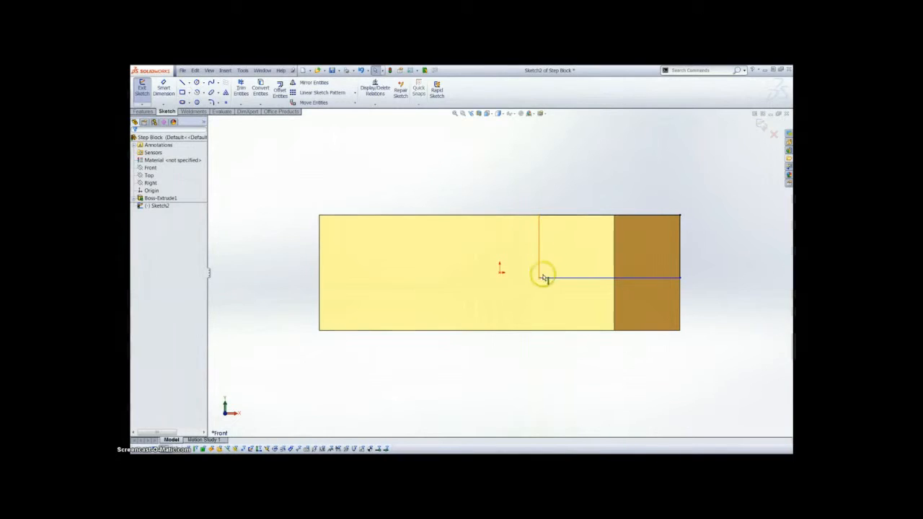
- Dimension the rectangle's left edge 1.5 in from the block's left edge
key("d")
left_click(540, 235)
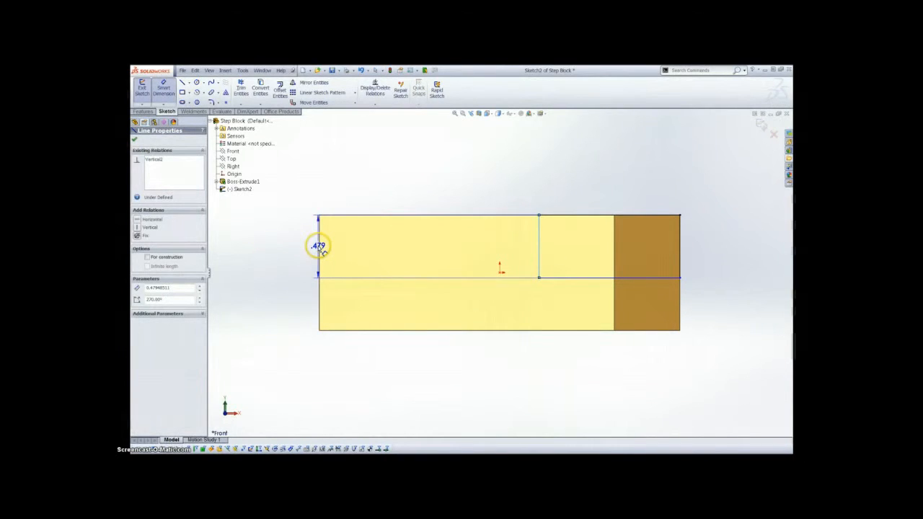
left_click(319, 243)
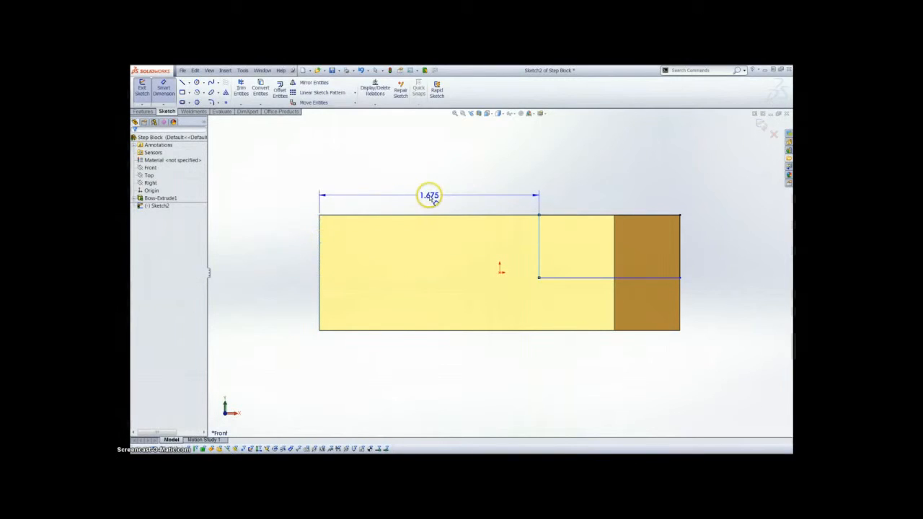
left_click(428, 196)
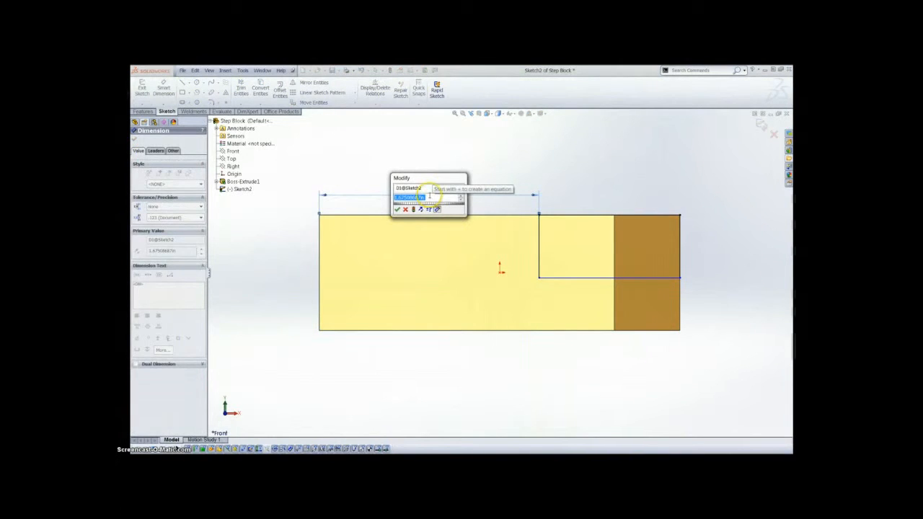
type("1.5")
key("Return")
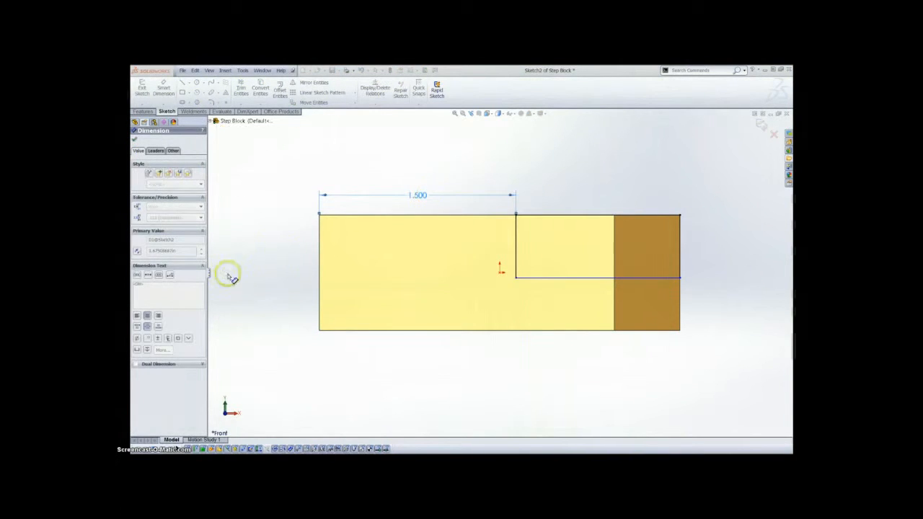
left_click(512, 368)
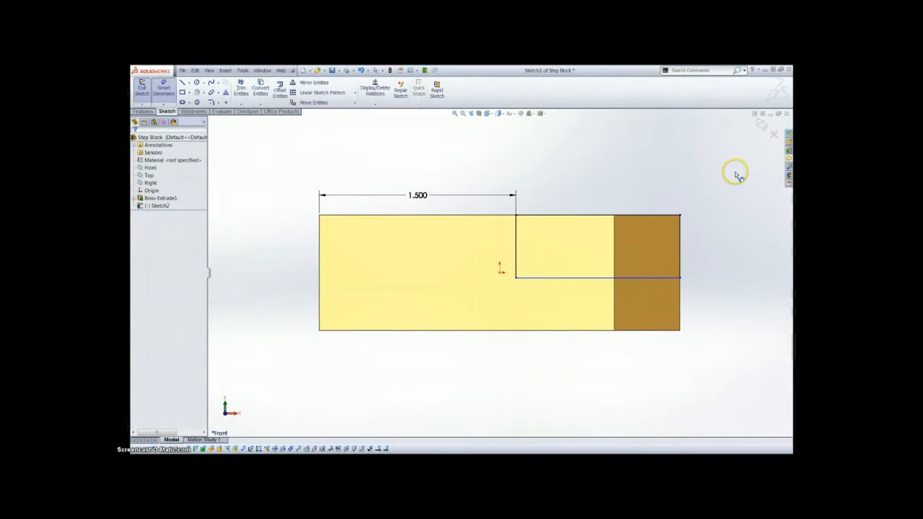
- Dimension the rectangle's lower edge 0.38 in from the block's bottom edge
left_click(667, 280)
left_click(665, 330)
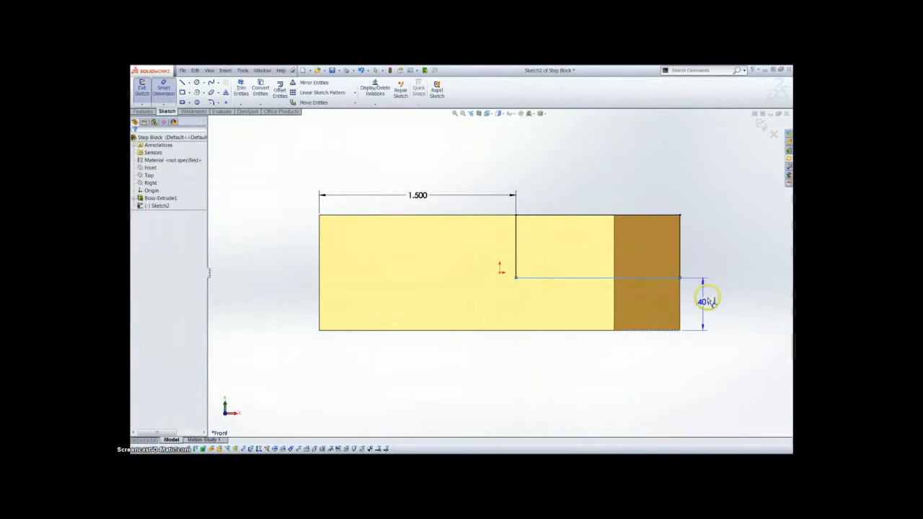
left_click(709, 310)
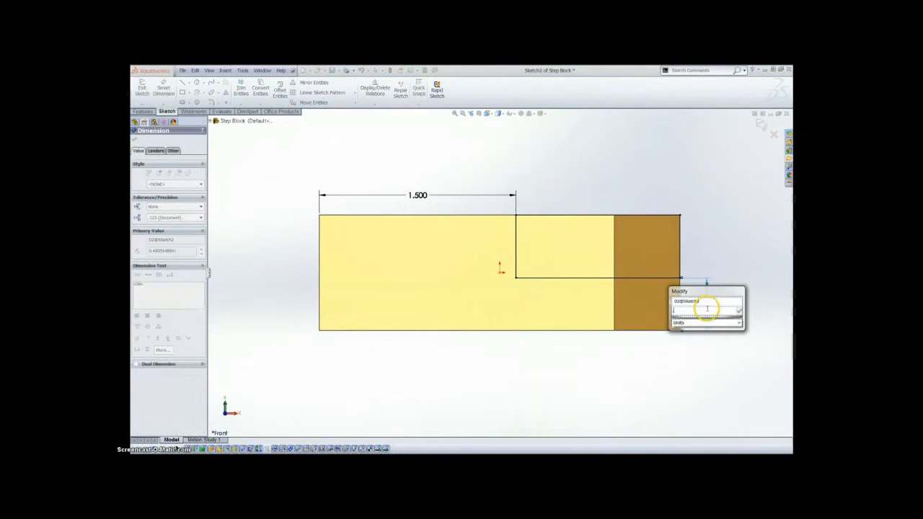
key("Return")
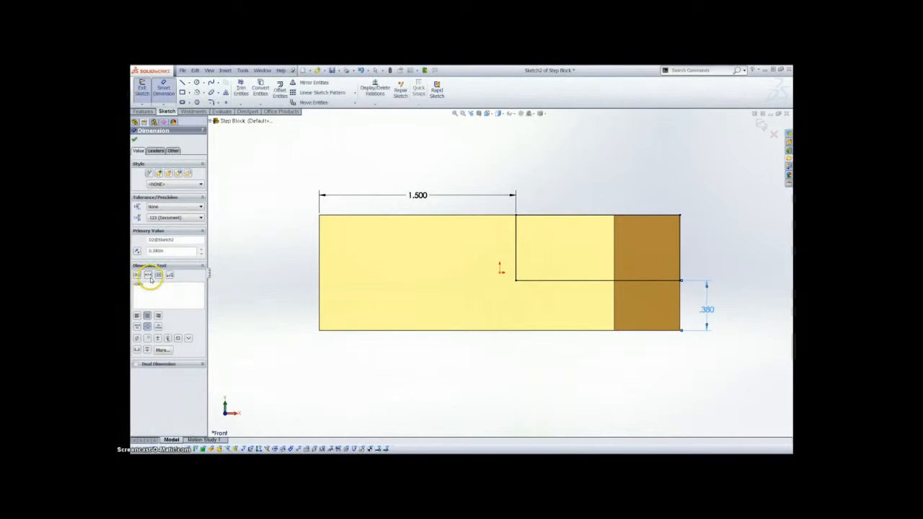
left_click(355, 392)
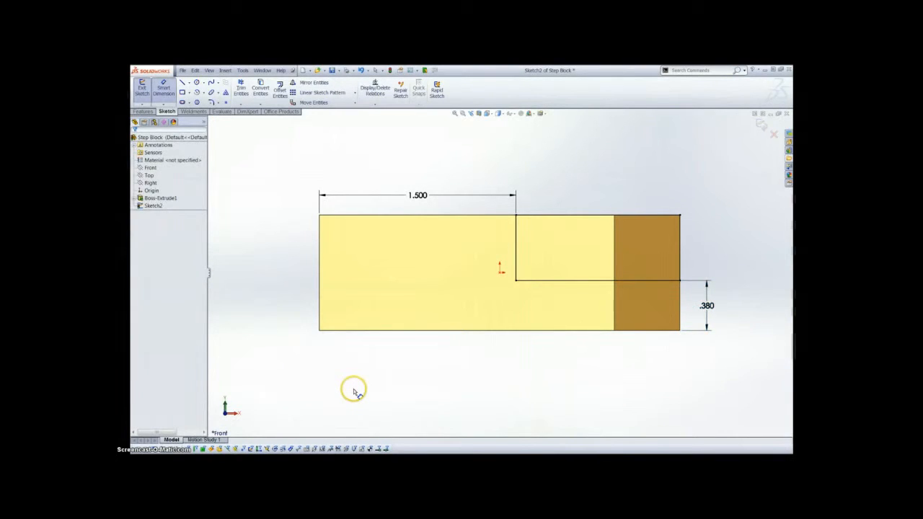
- Cut-extrude the rectangle using Mid Plane, extending the depth past both sides of the block to form the step
key("ctrl+7")
key("c")
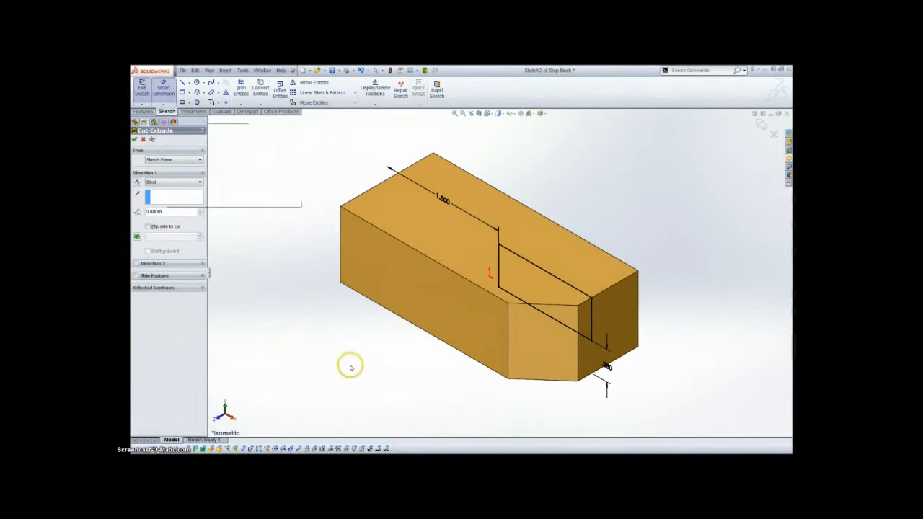
left_click(163, 185)
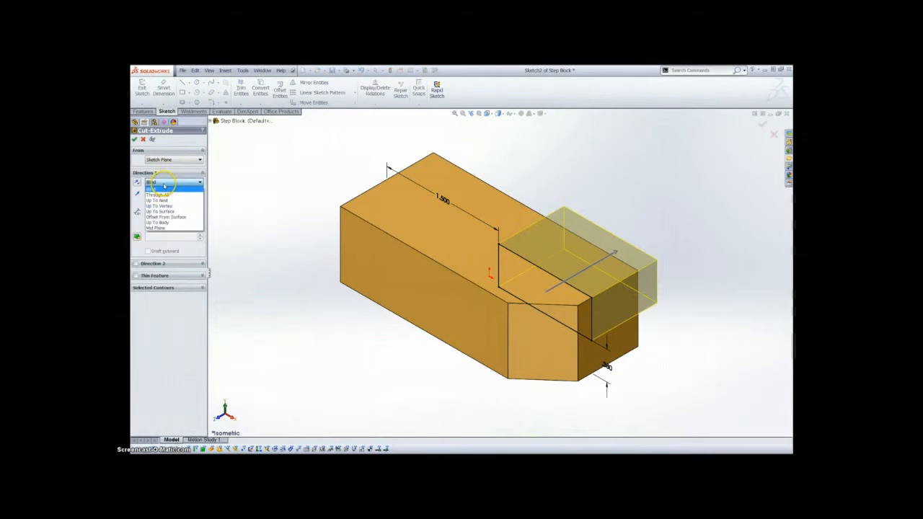
left_click(171, 229)
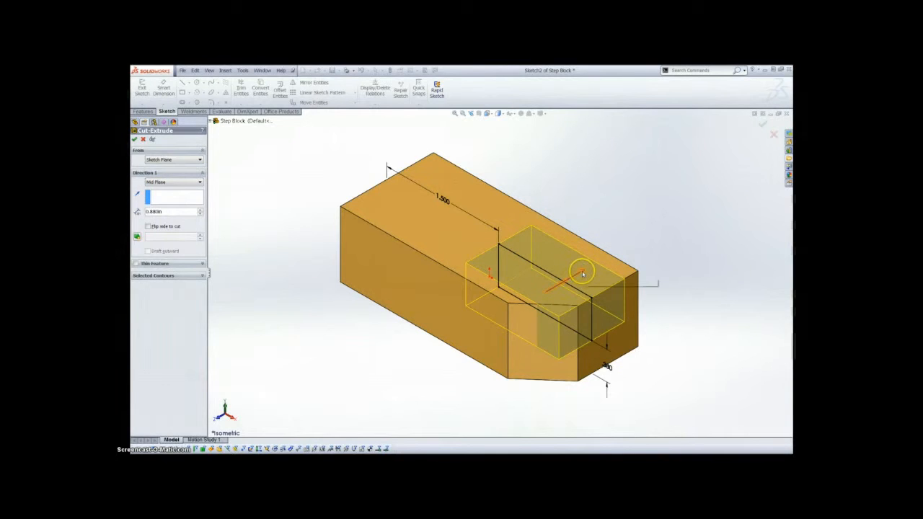
left_click_drag(583, 273, 655, 237)
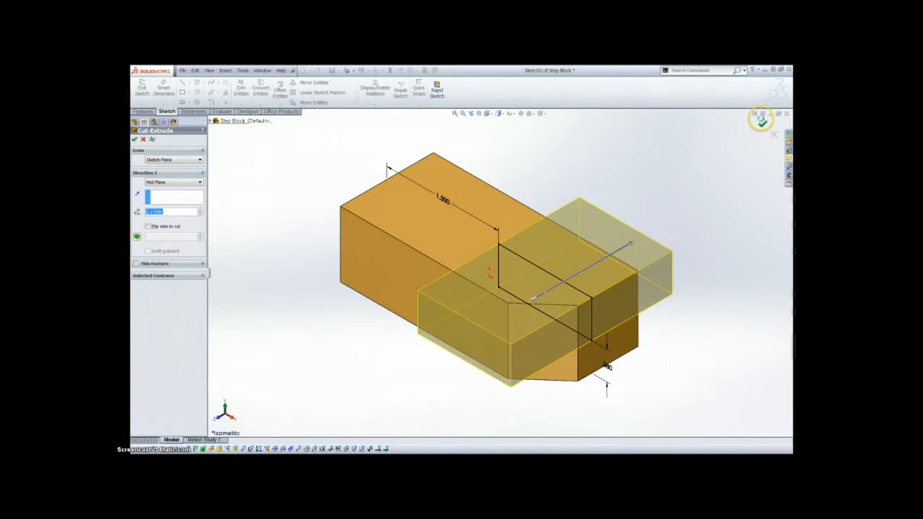
left_click(761, 122)
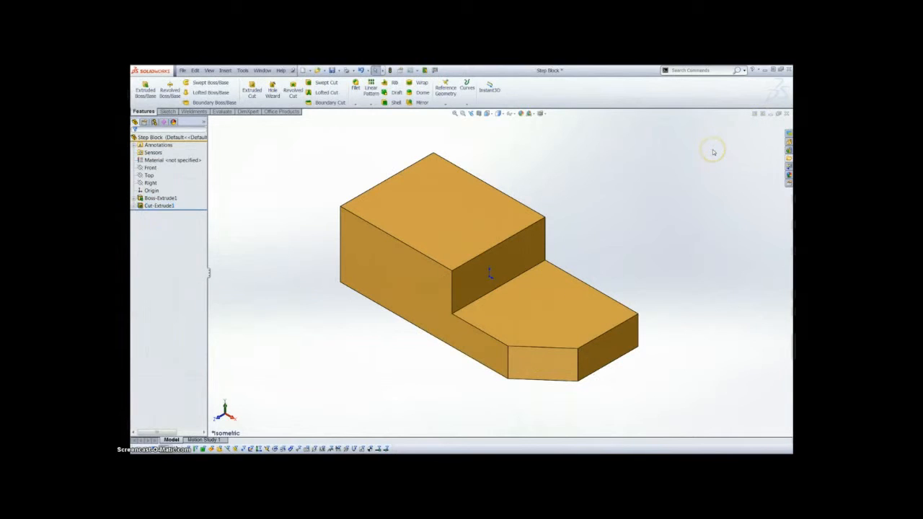
- Sketch two circles on the Top plane, one over the high step with about 0.245 in radius and one over the low step with about 0.23 in radius
key("ctrl+5")
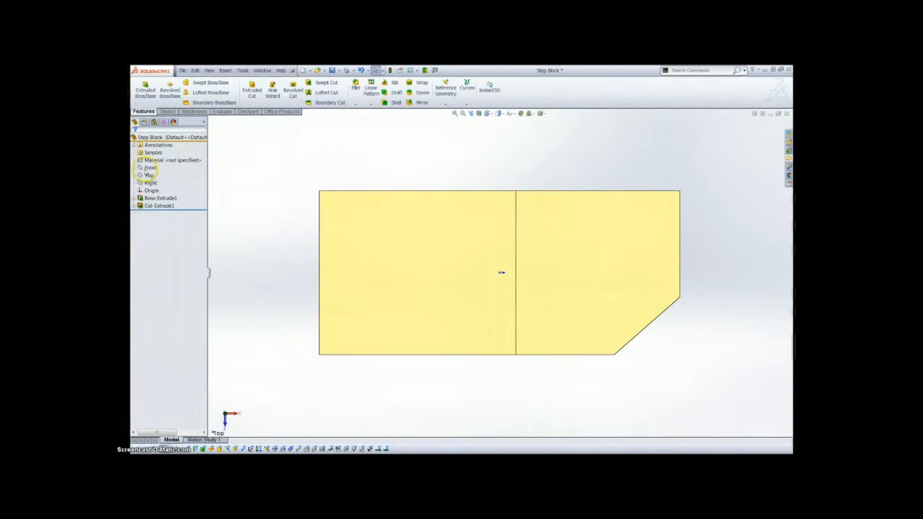
left_click(150, 182)
left_click(149, 175)
key("c")
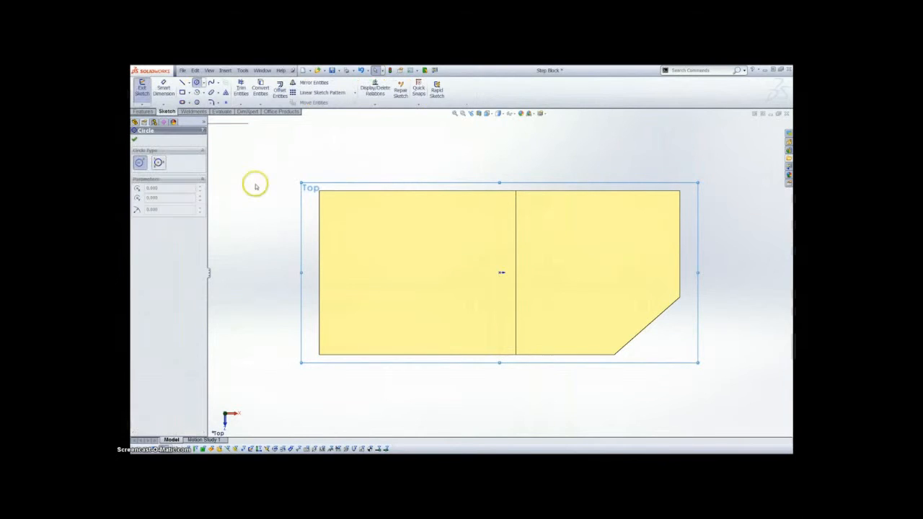
left_click(413, 245)
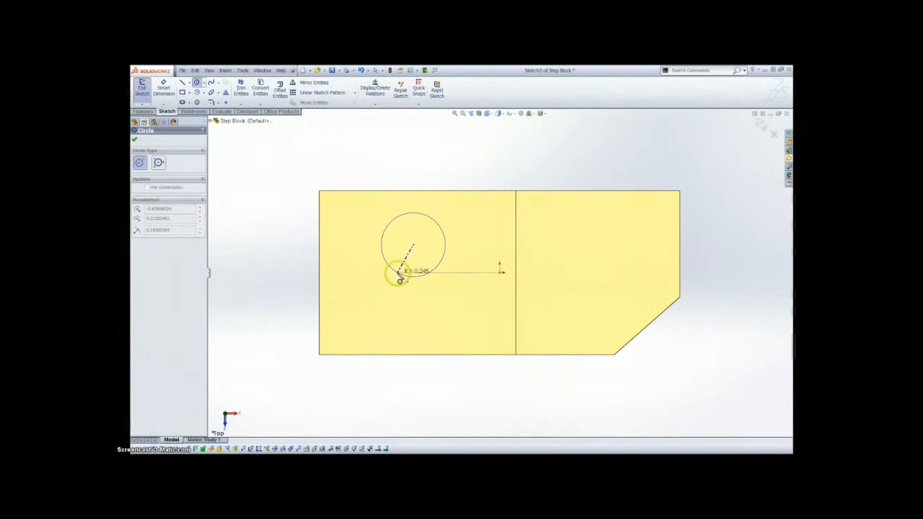
left_click(402, 275)
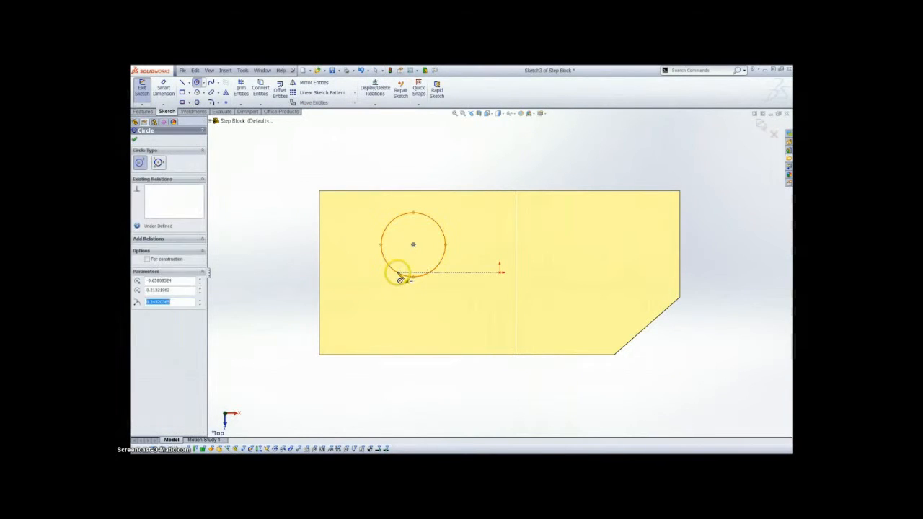
left_click(615, 239)
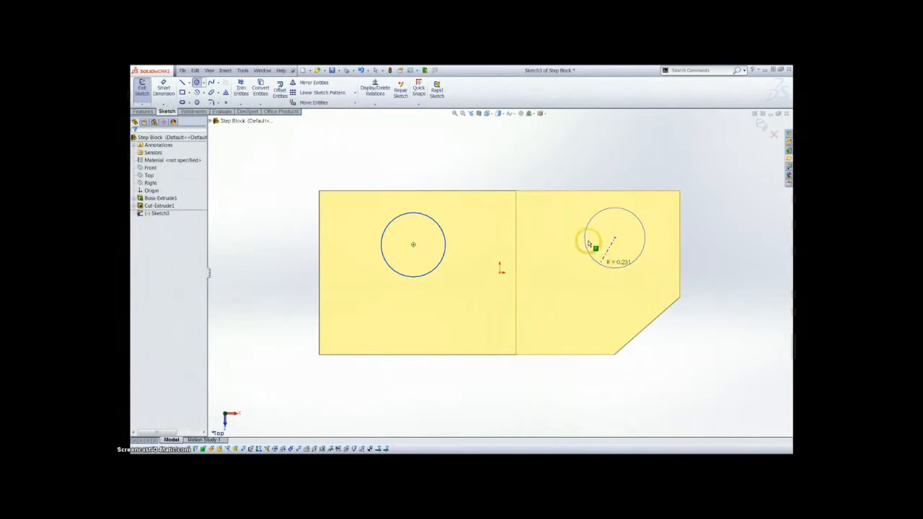
left_click(585, 240)
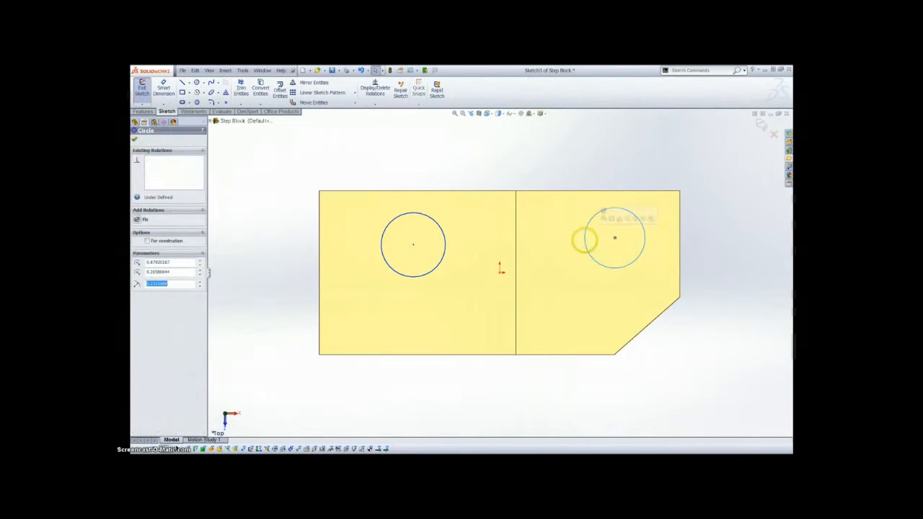
- Add an Equal relation between the two circles
left_click(444, 233, "ctrl")
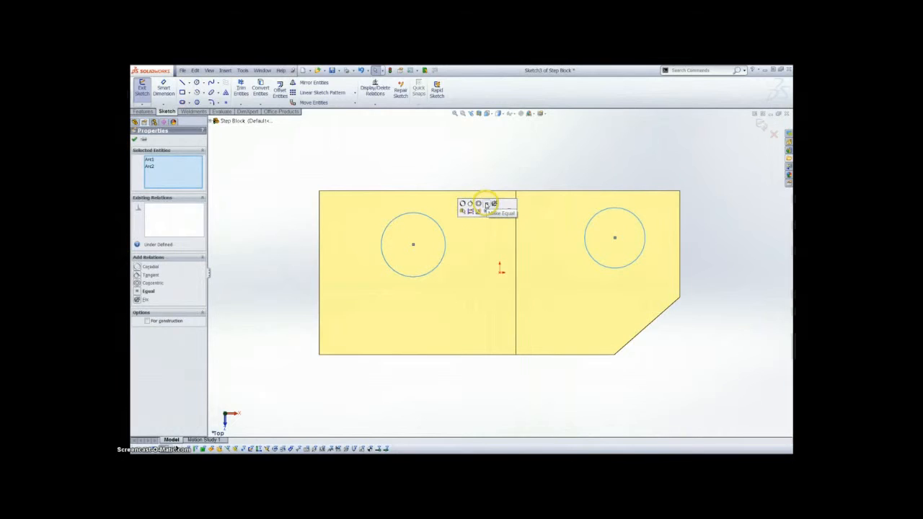
left_click(488, 205)
left_click(458, 174)
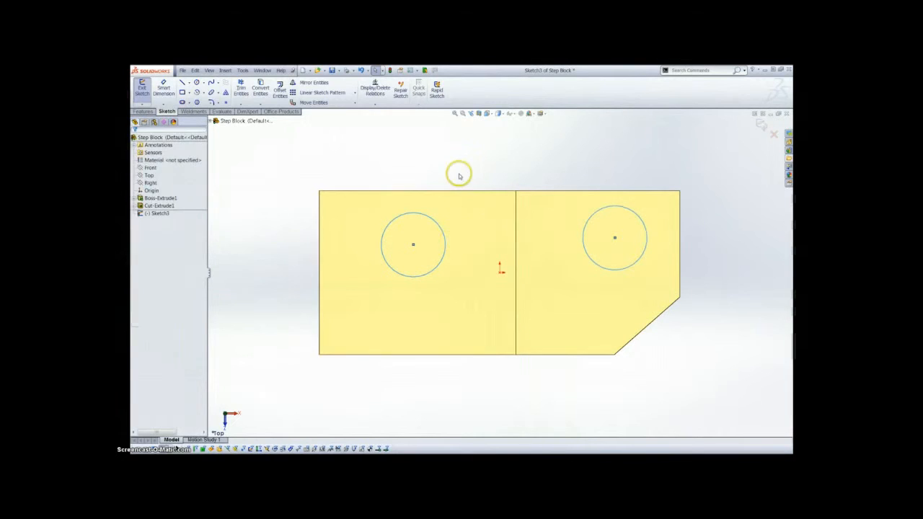
- Add Horizontal relations between the two circle centres and between the right circle's centre and the origin
left_click(414, 246)
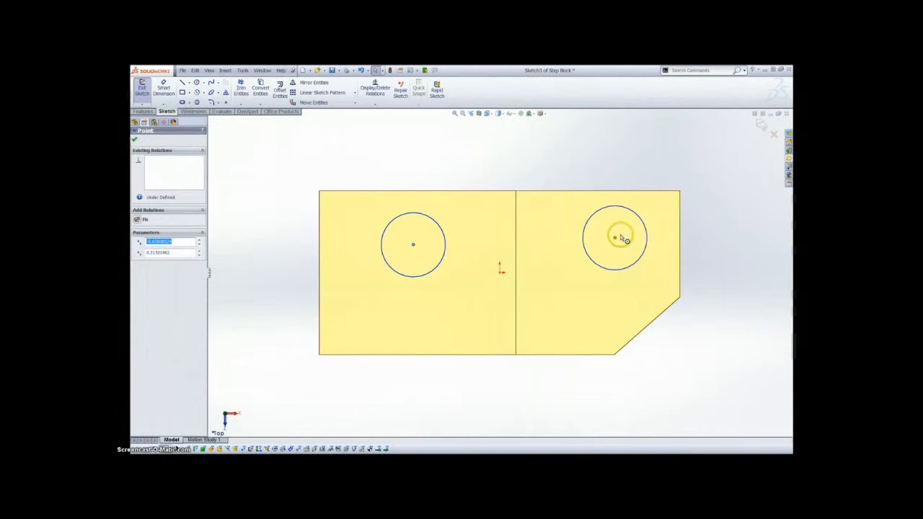
left_click(615, 240, "ctrl")
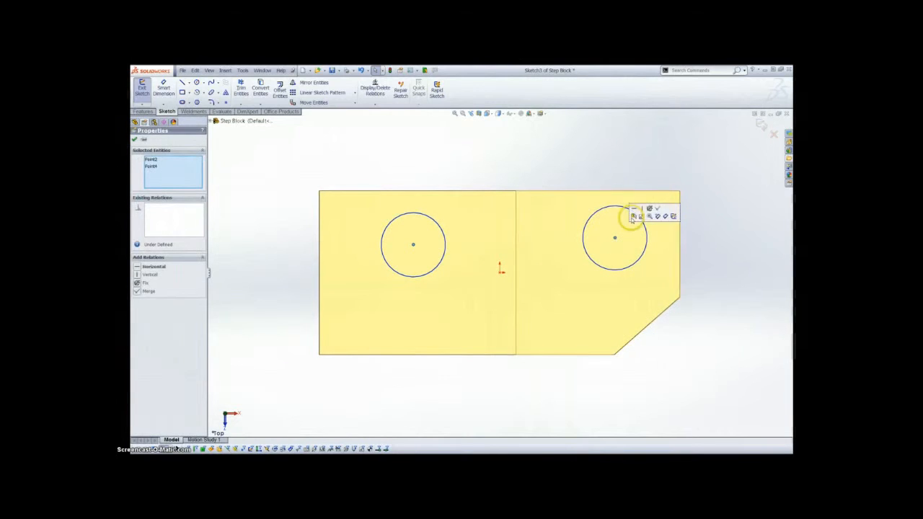
left_click(634, 210)
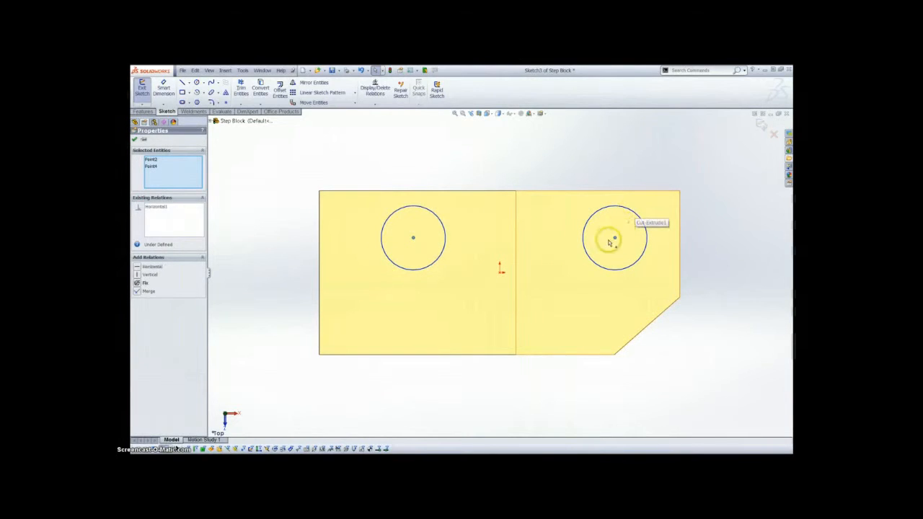
left_click(614, 169)
left_click(615, 240)
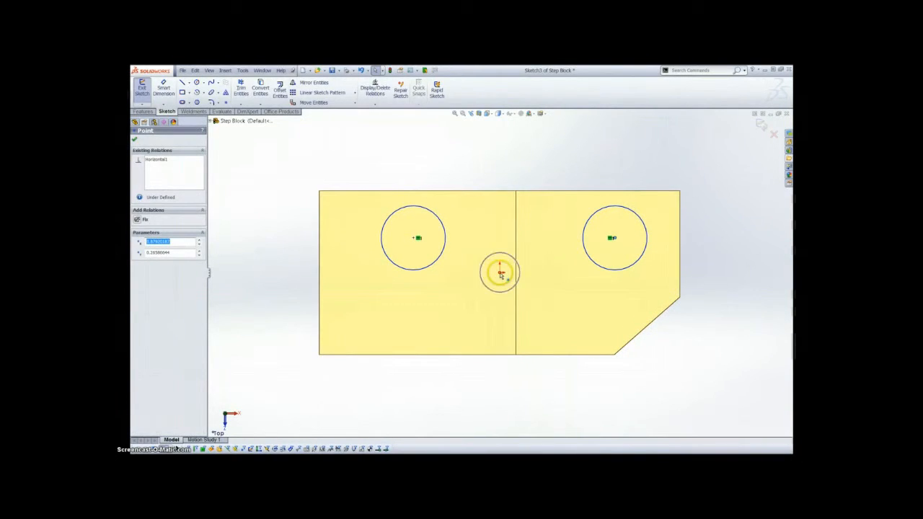
left_click(502, 273, "ctrl")
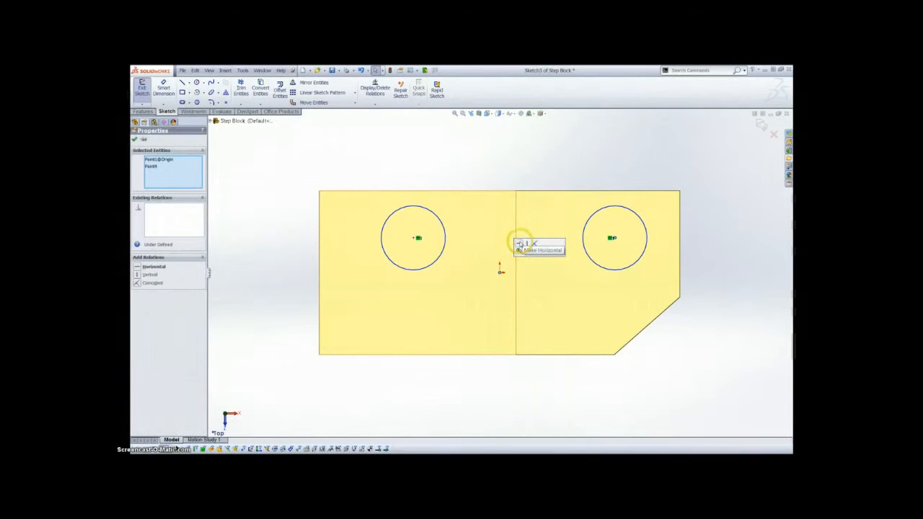
left_click(519, 244)
left_click(543, 147)
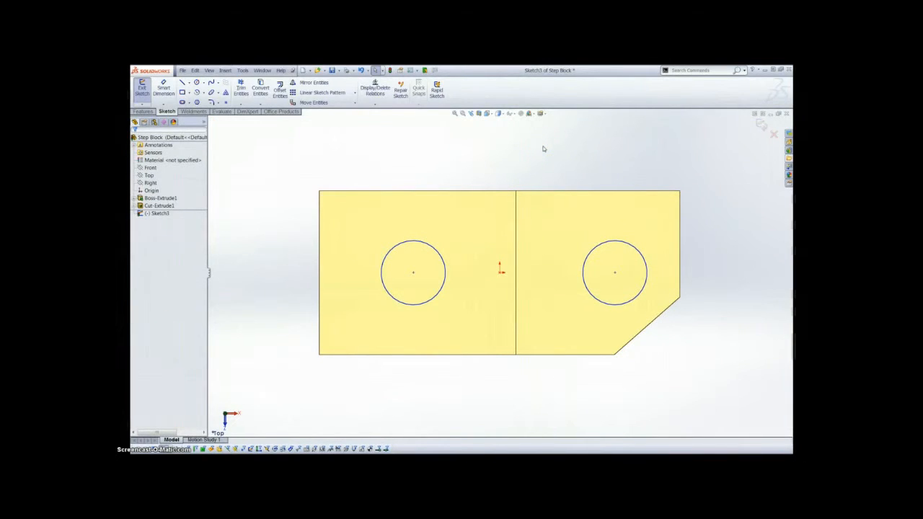
- Dimension the left circle's centre at 0.75 in from the block's left edge
key("d")
left_click(383, 264)
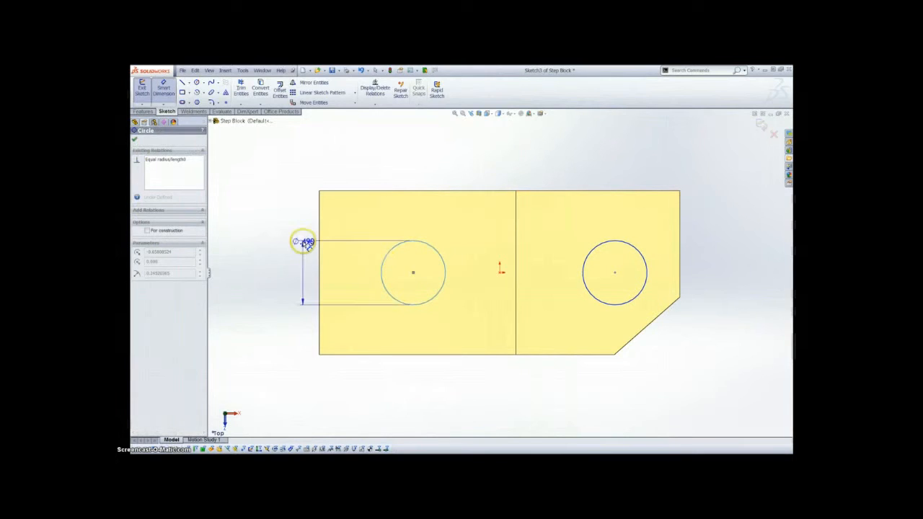
left_click(320, 227)
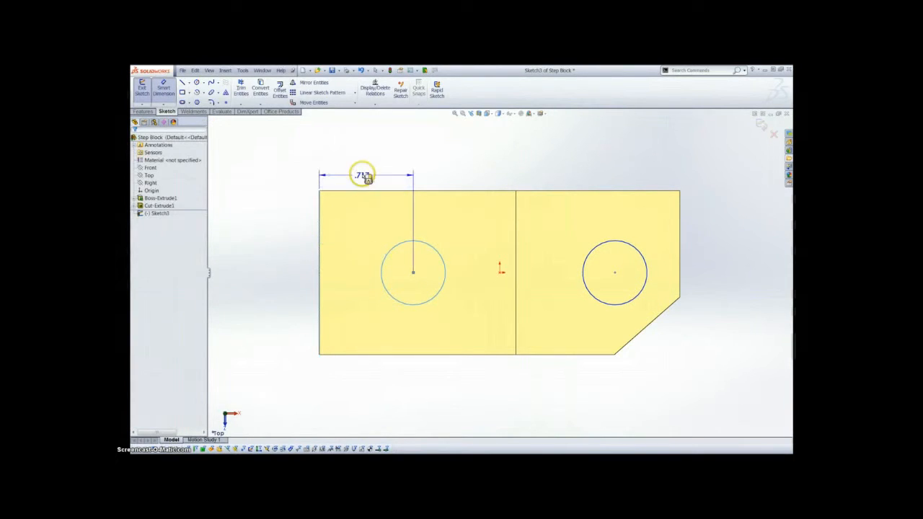
left_click(364, 173)
type(".75")
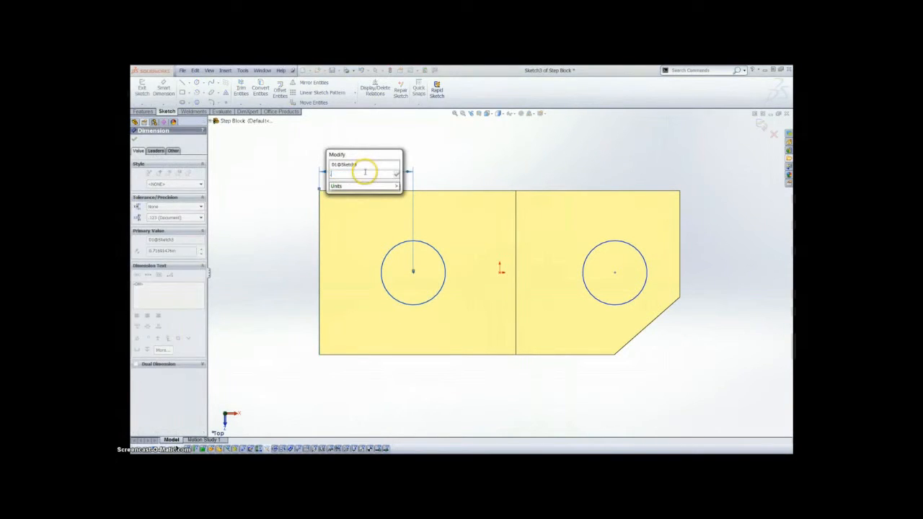
key("Return")
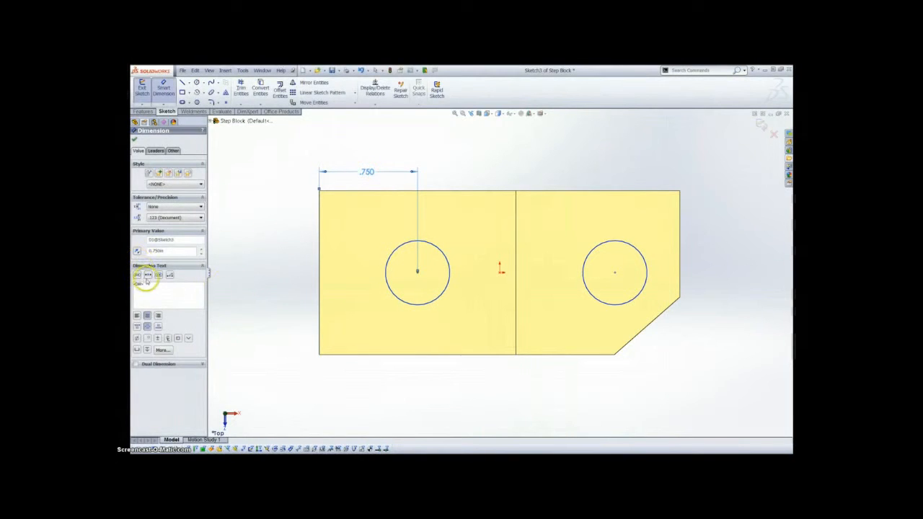
- Set the centre-to-centre distance between the two circles to 1.38 in and centre the dimension text
left_click(445, 254)
left_click(585, 256)
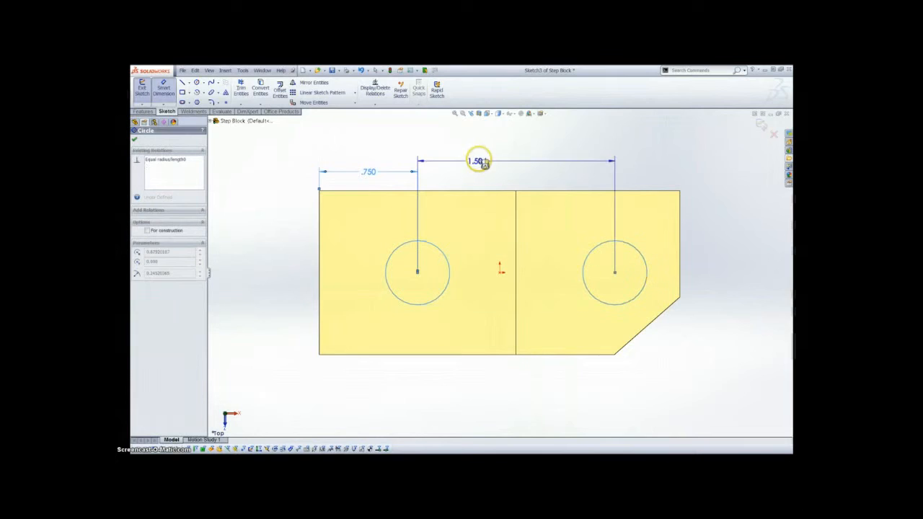
left_click(501, 156)
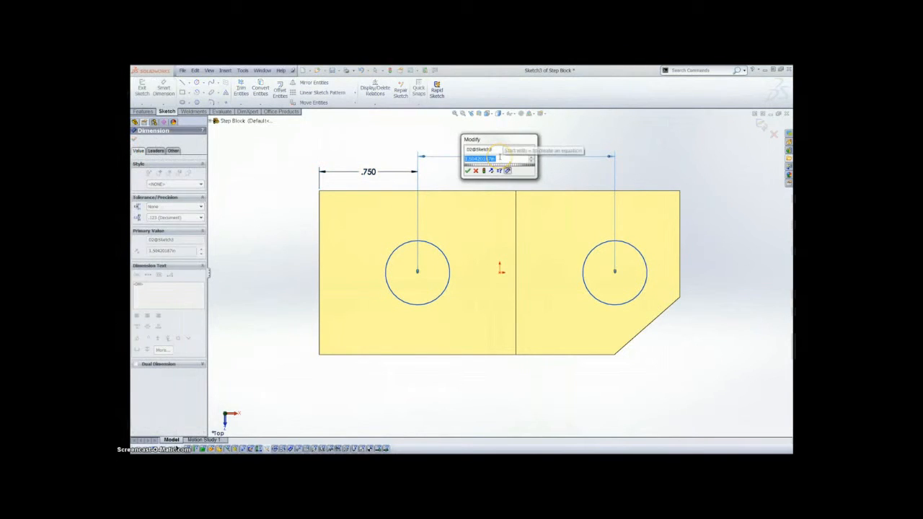
type("1.38")
key("Return")
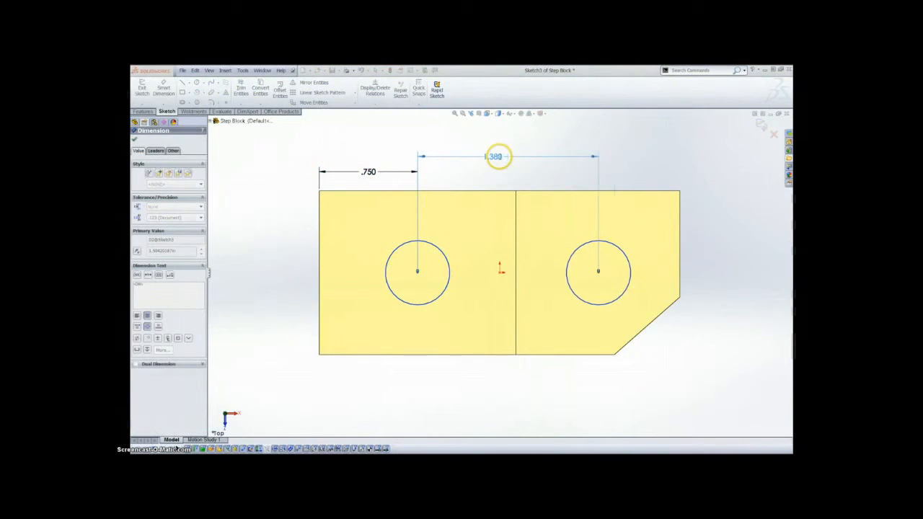
left_click(147, 275)
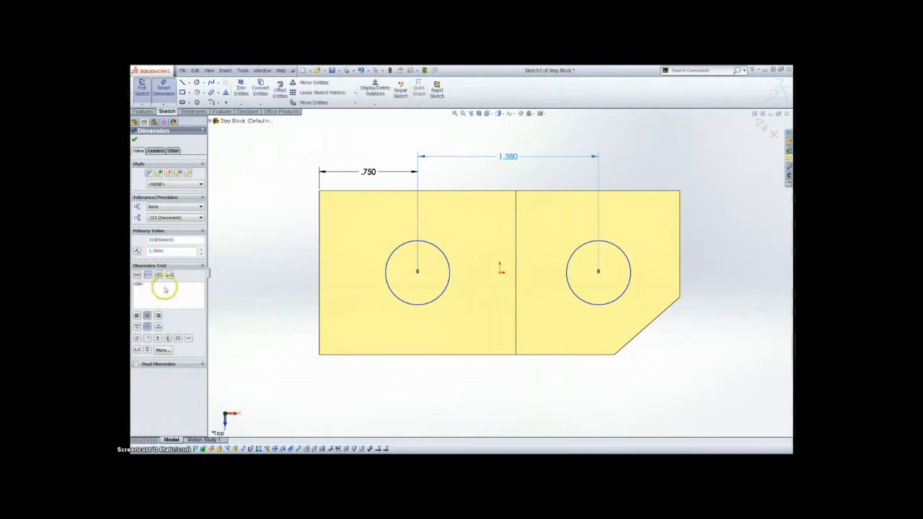
- Reapply the Equal relation to the two hole circles
left_click(576, 252)
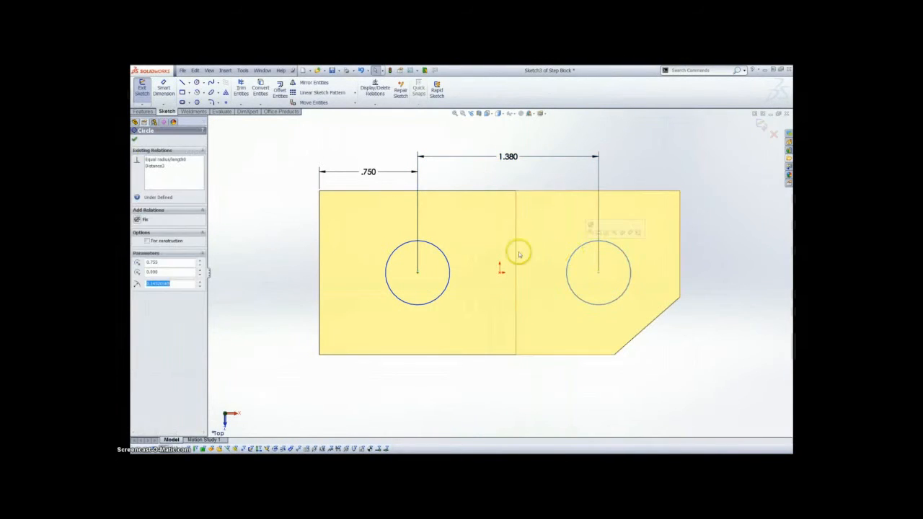
left_click(447, 261, "ctrl")
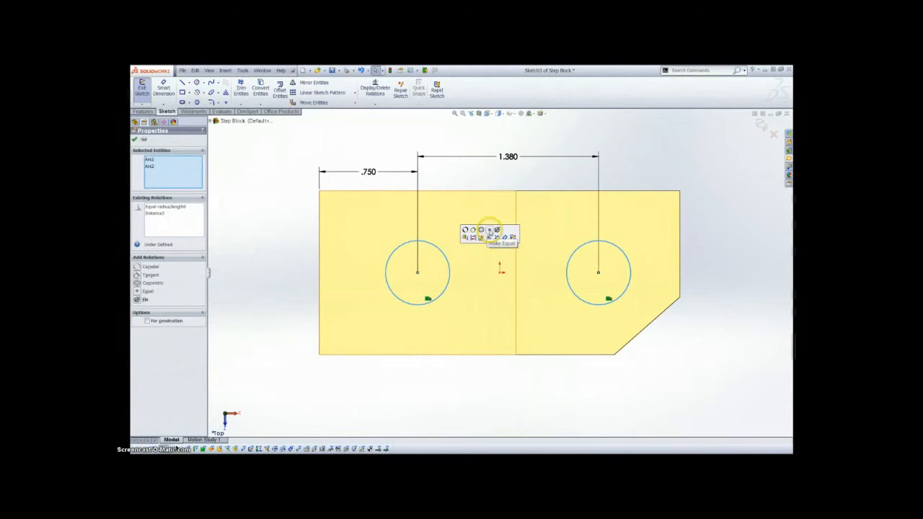
left_click(489, 229)
left_click(492, 234)
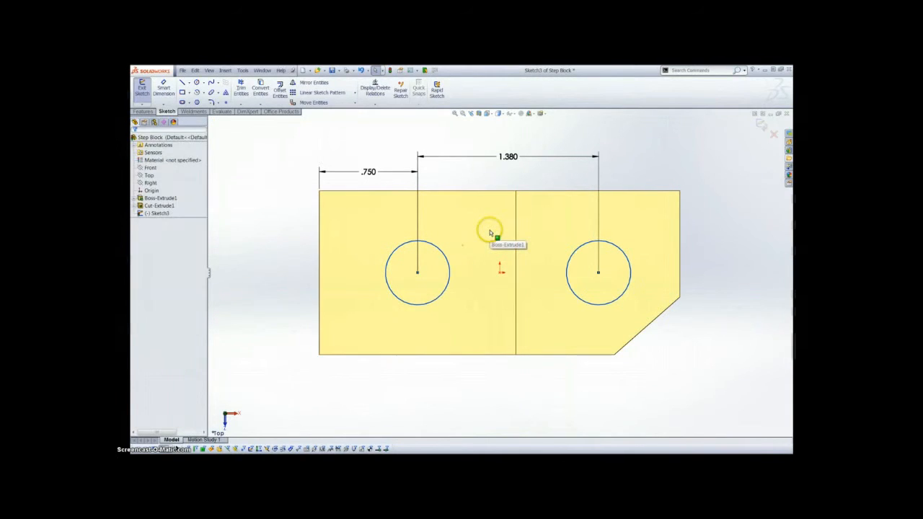
- Set the left circle's diameter to 0.5 in and exit the hole sketch
key("d")
left_click(449, 291)
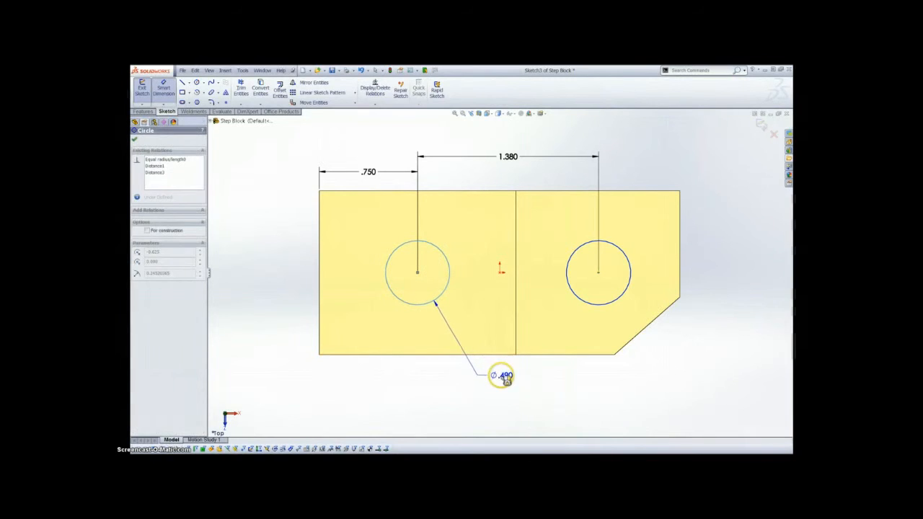
left_click(501, 377)
type(".5")
key("Return")
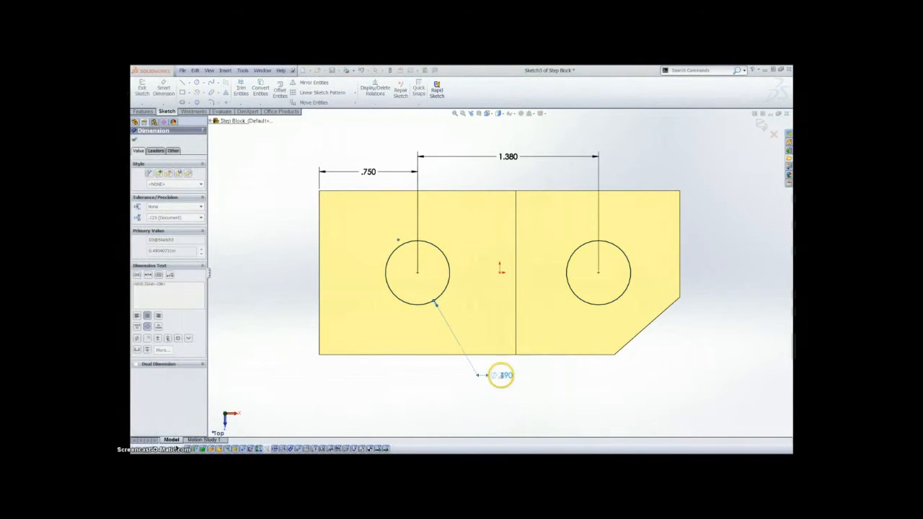
left_click(762, 124)
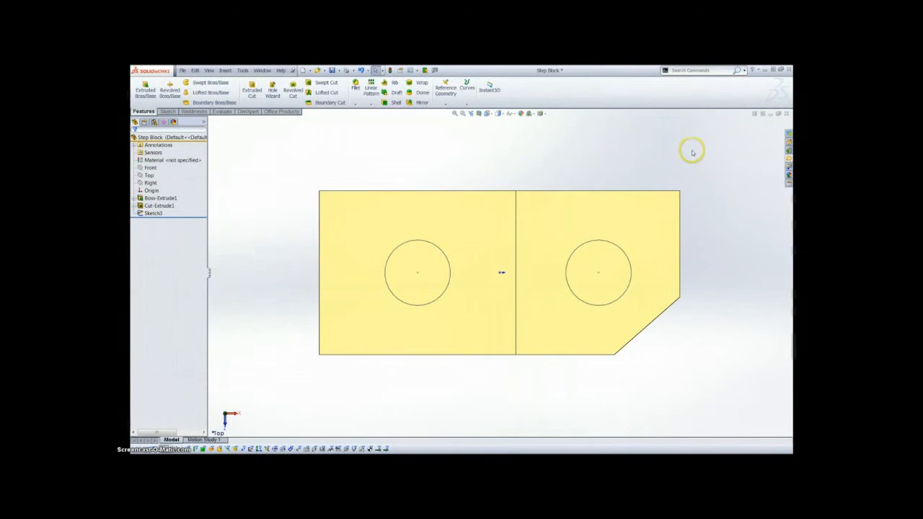
- Cut-extrude the two circles through the block using Mid Plane with a depth of 2.17 in
key("ctrl+7")
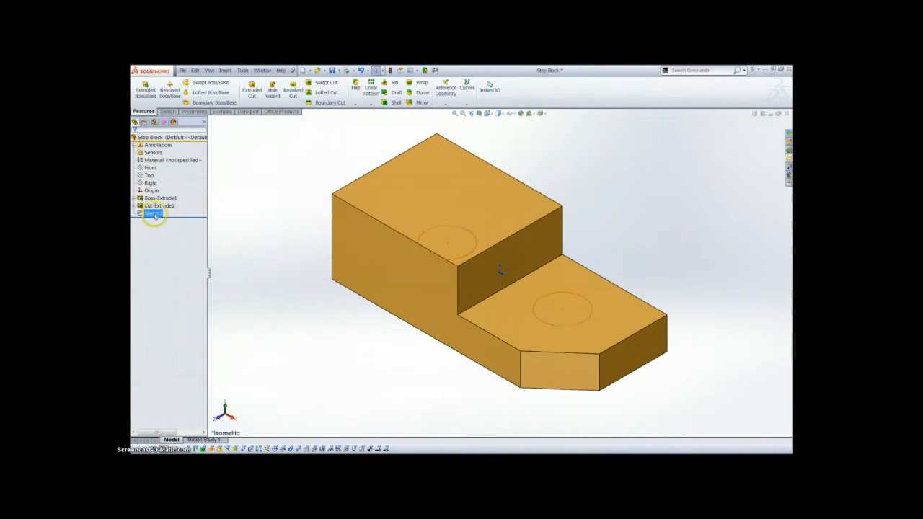
key("c")
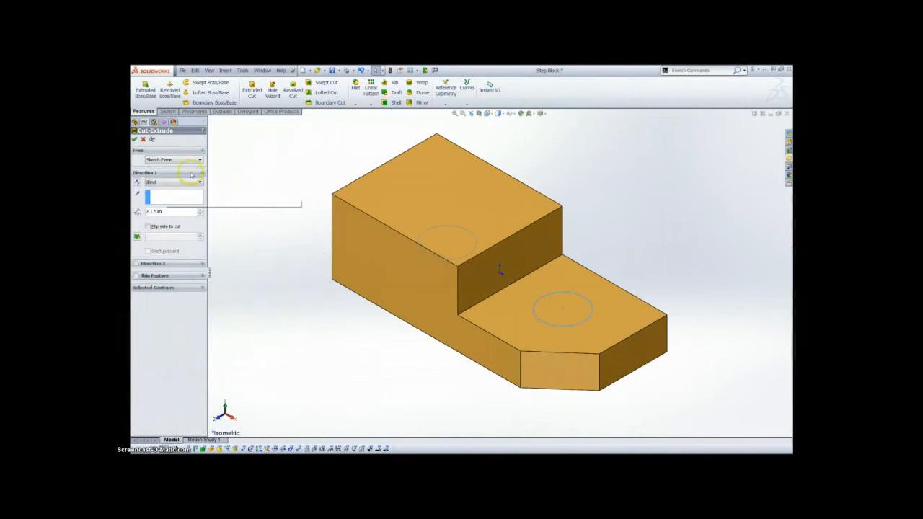
left_click(168, 181)
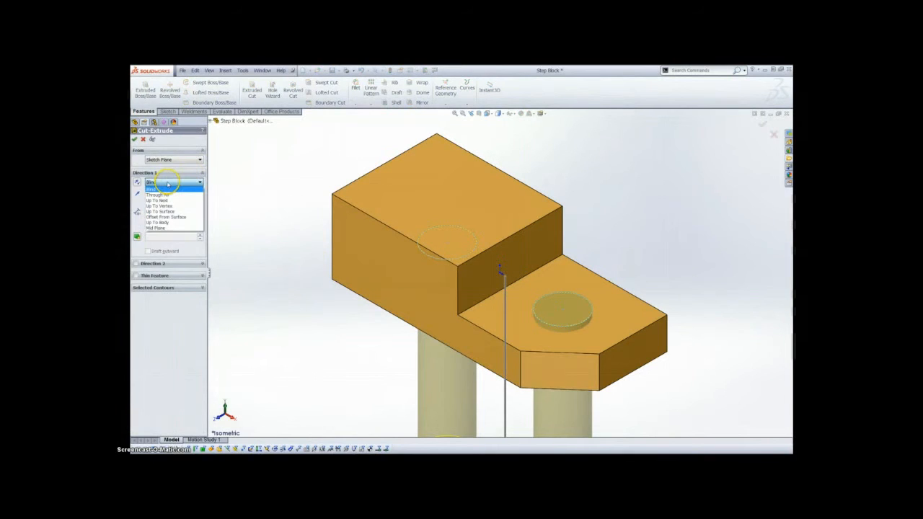
left_click(166, 228)
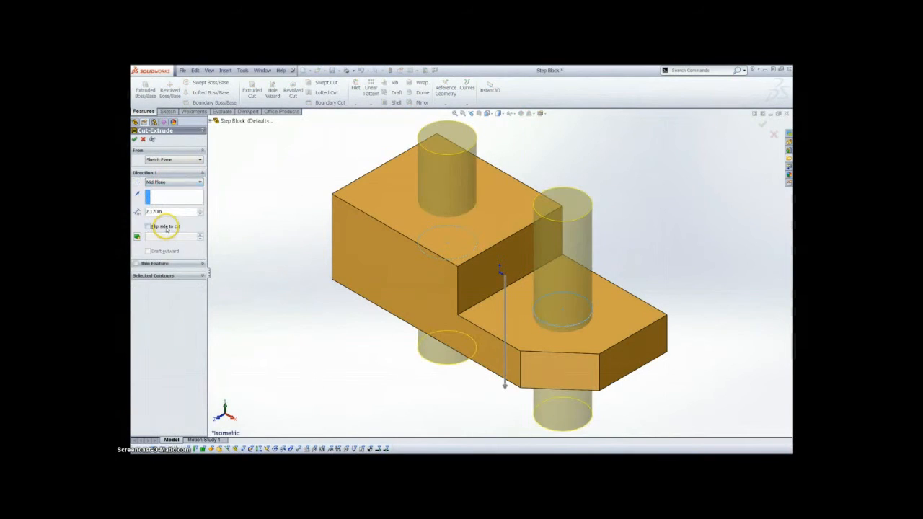
left_click(135, 140)
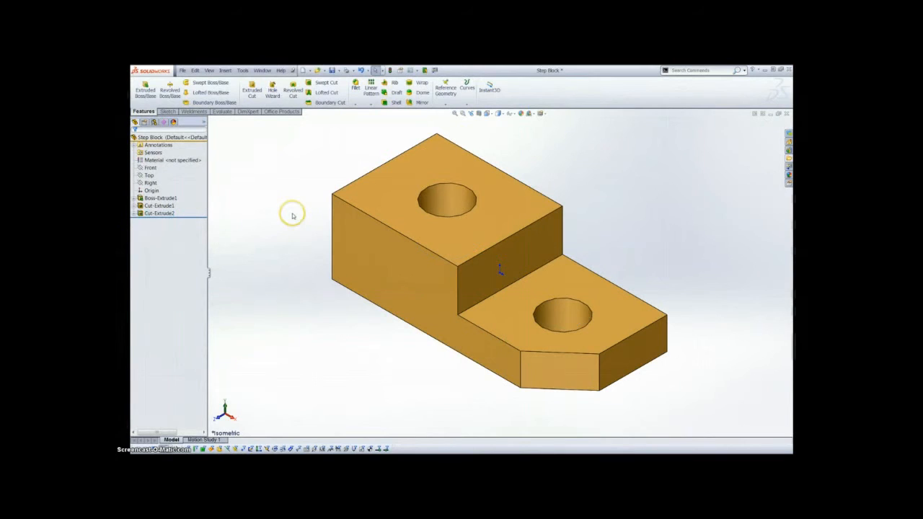
- Check the finished block in the top and isometric views and save the part
key("ctrl+5")
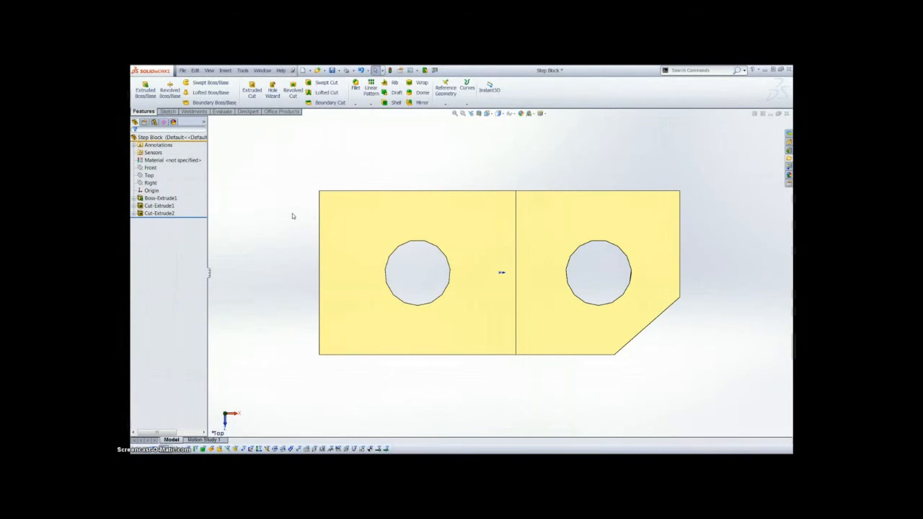
key("ctrl+7")
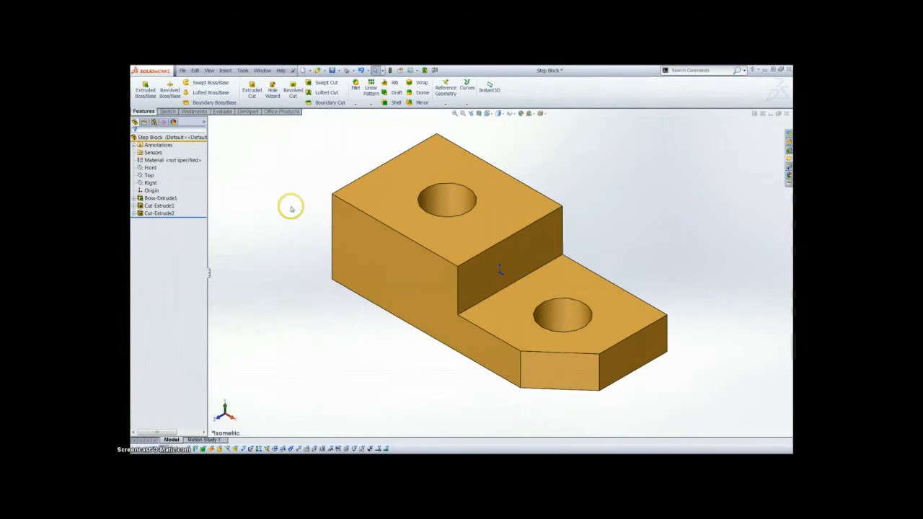
key("ctrl+s")
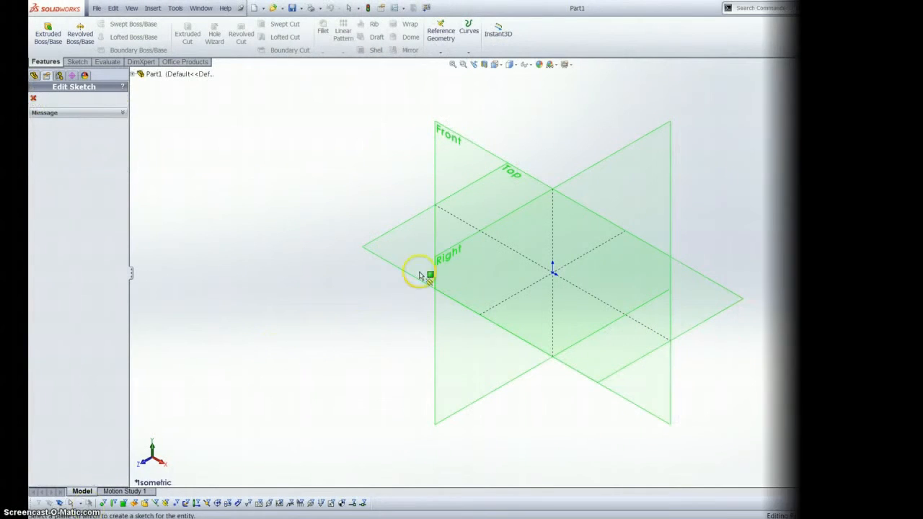
- In a new part, sketch a 5 by 5 in centre rectangle at the origin on the Top plane and extrude it using Mid Plane
left_click(423, 247)
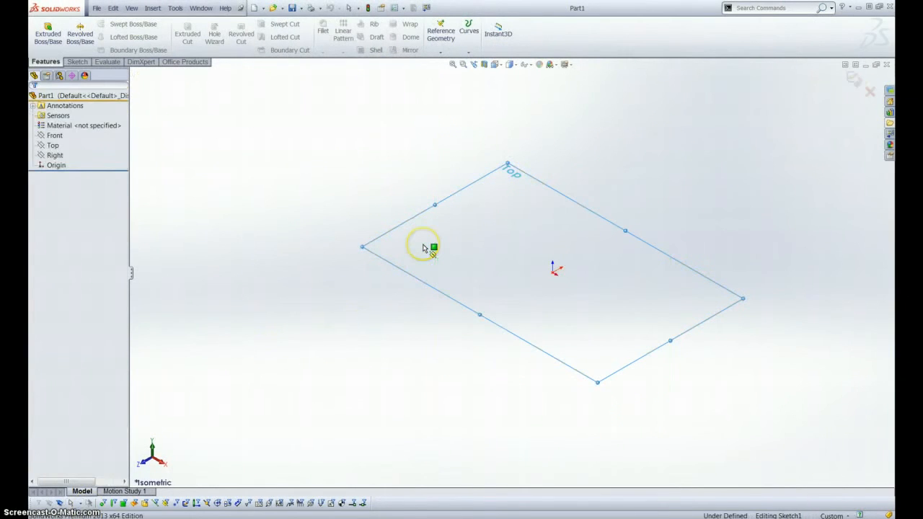
left_click(552, 273)
left_click(582, 337)
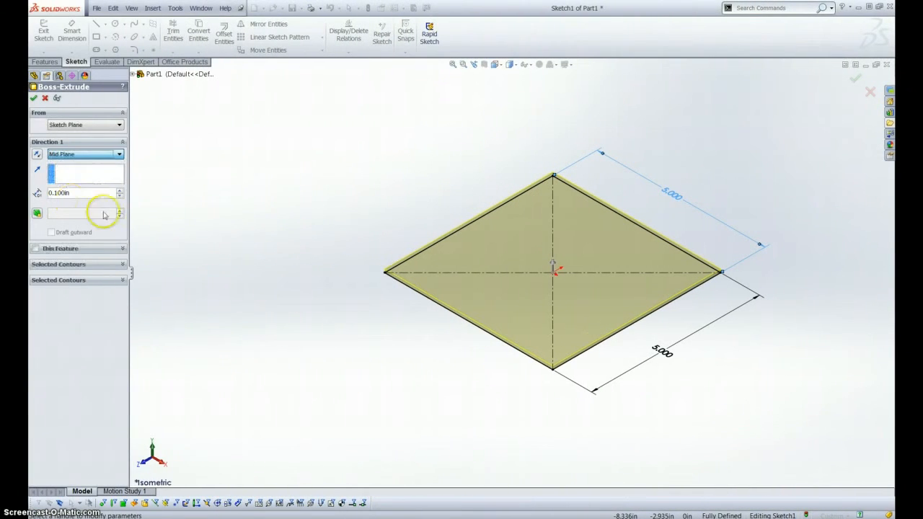
left_click_drag(555, 268, 565, 211)
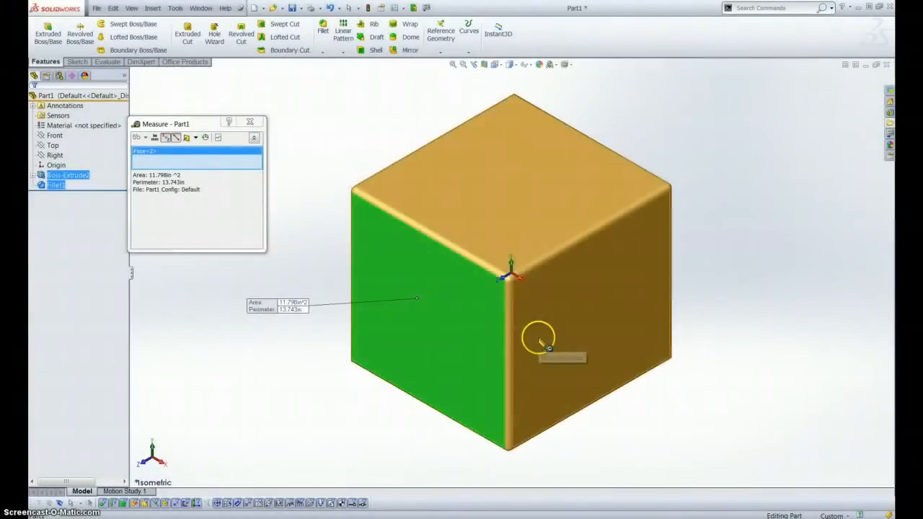
- Measure the distance between the filleted block's selected side face and the parallel face opposite it
middle_click_drag(546, 345, 432, 334)
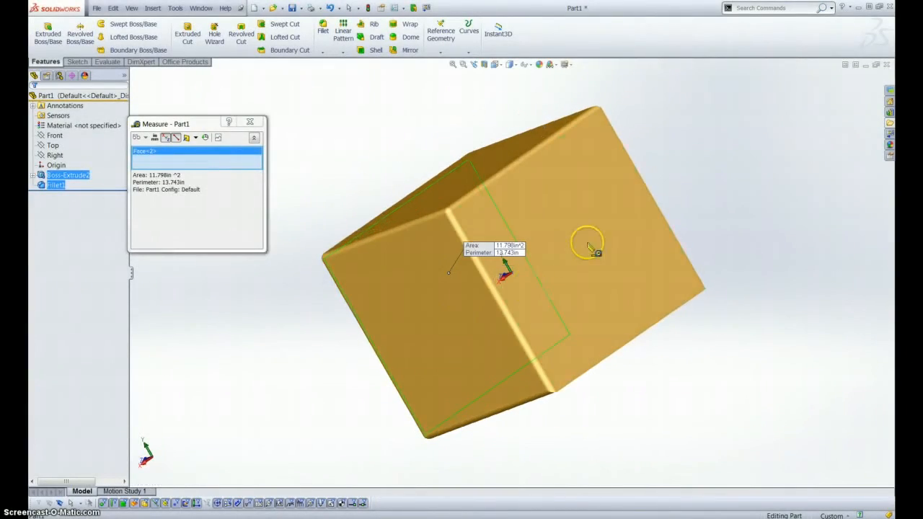
left_click(562, 228)
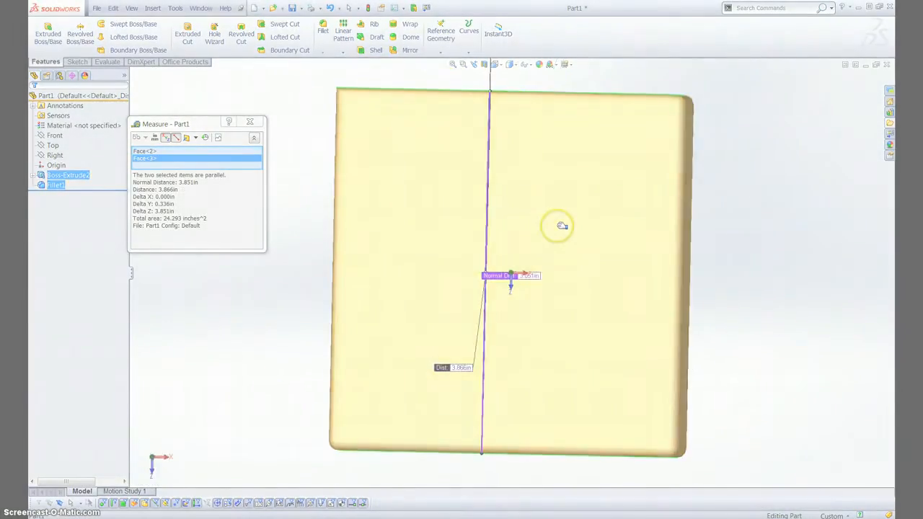